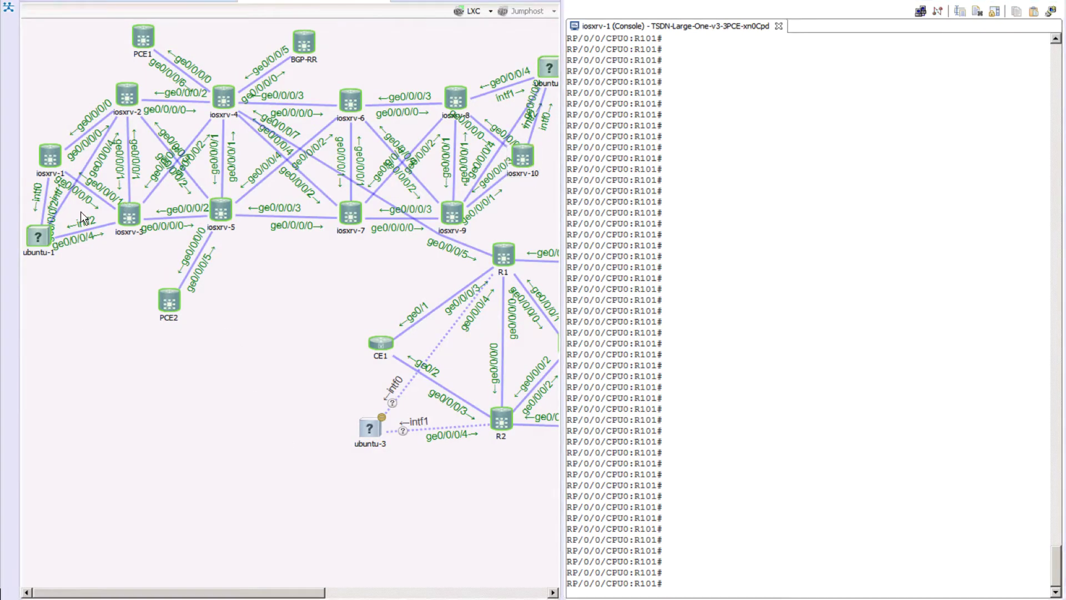
Point out the iosxrv-1 and iosxrv-10 routers in the topology, leaving iosxrv-1 selected
{"action": "left_click", "coordinate": [48, 162]}
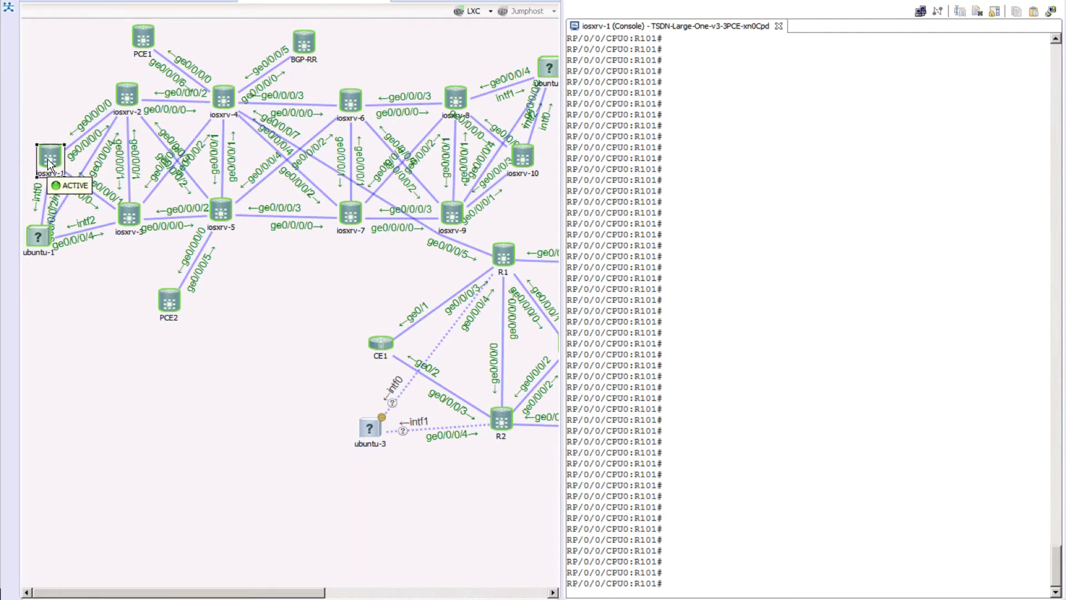
{"action": "left_click", "coordinate": [524, 166]}
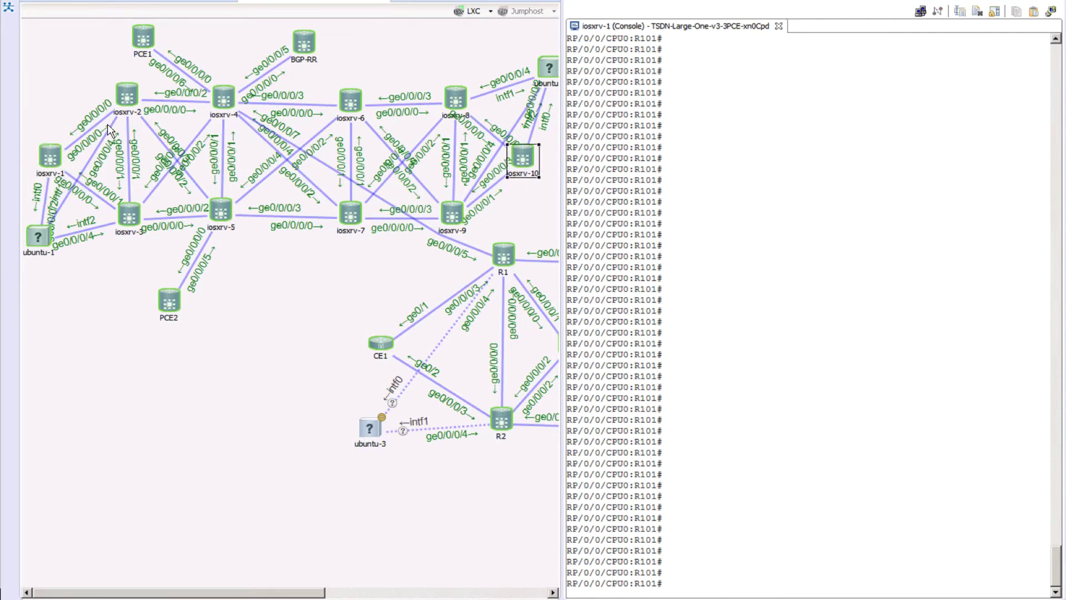
{"action": "left_click", "coordinate": [51, 164]}
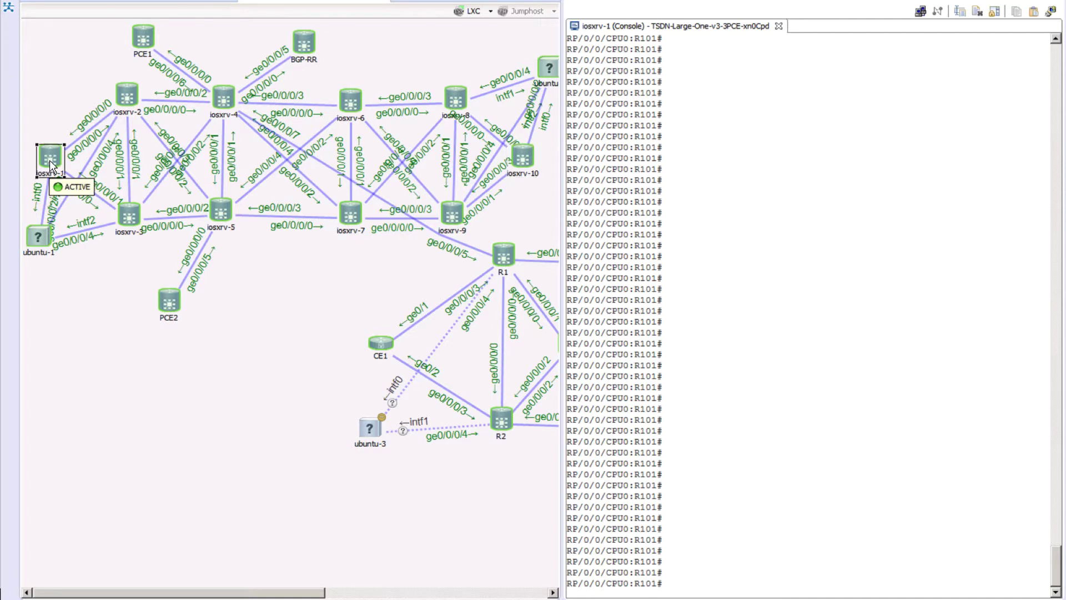
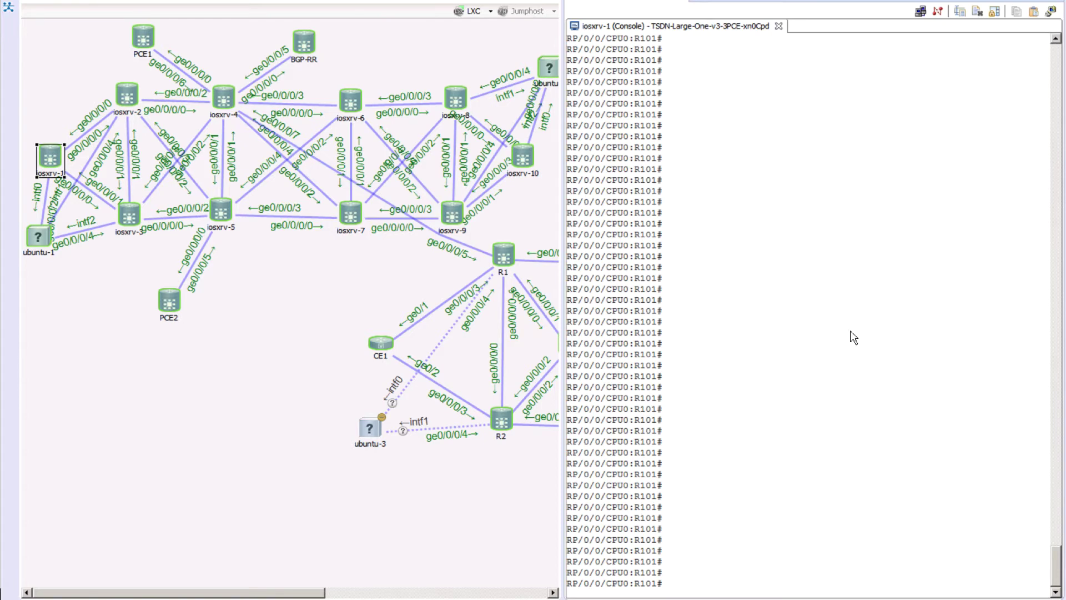
In R101's configuration, create the segment-routing traffic-eng policy POL1 with color 10 and end-point ipv4 6.1.1.10
{"action": "type", "text": "configure"}
{"action": "key", "text": "Return"}
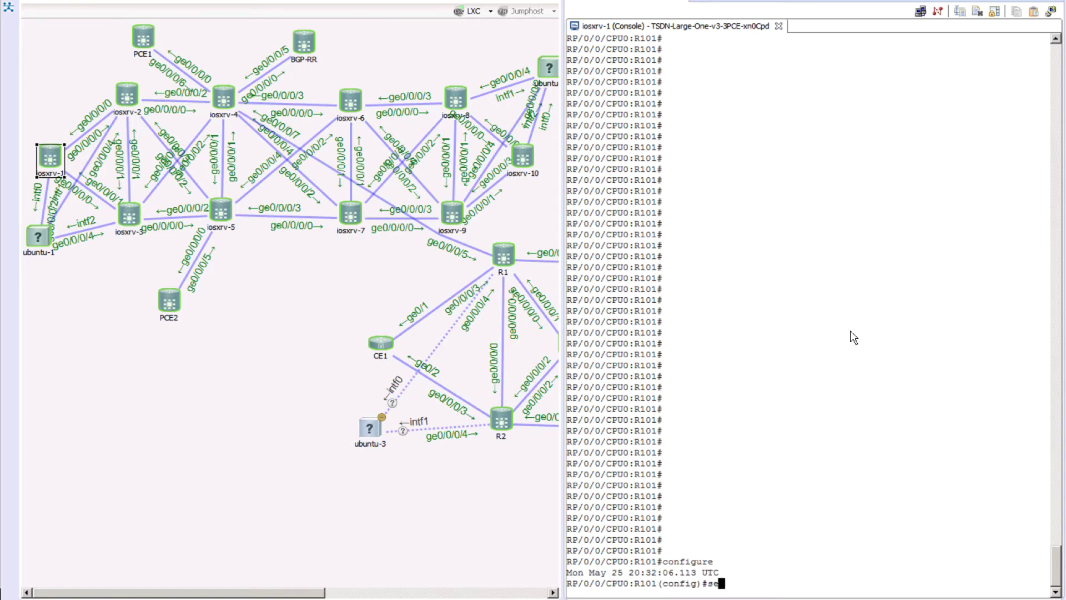
{"action": "type", "text": "segment-routing tr"}
{"action": "key", "text": "Tab"}
{"action": "key", "text": "Return"}
{"action": "type", "text": "policy "}
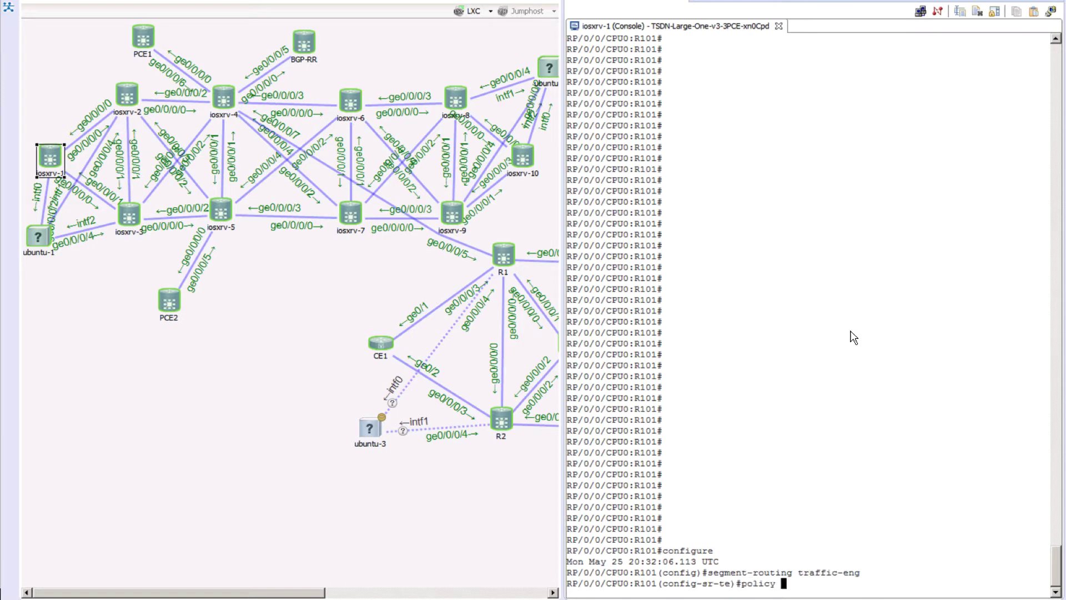
{"action": "type", "text": "PO11"}
{"action": "type", "text": "1"}
{"action": "key", "text": "Return"}
{"action": "type", "text": "color 10 "}
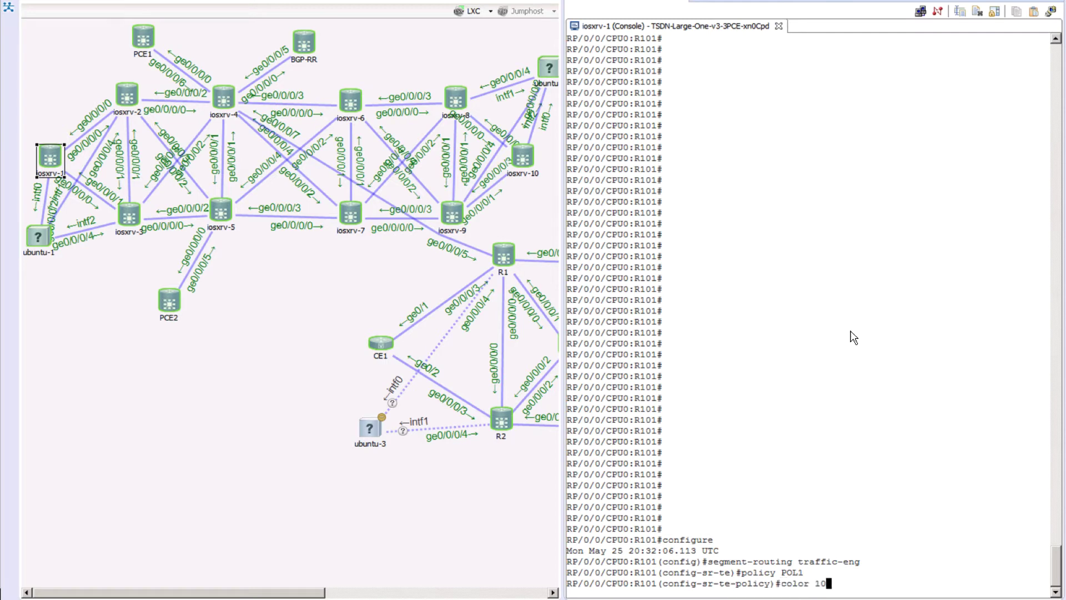
{"action": "type", "text": "end-point ipv4 6.1.1.10"}
{"action": "key", "text": "Return"}
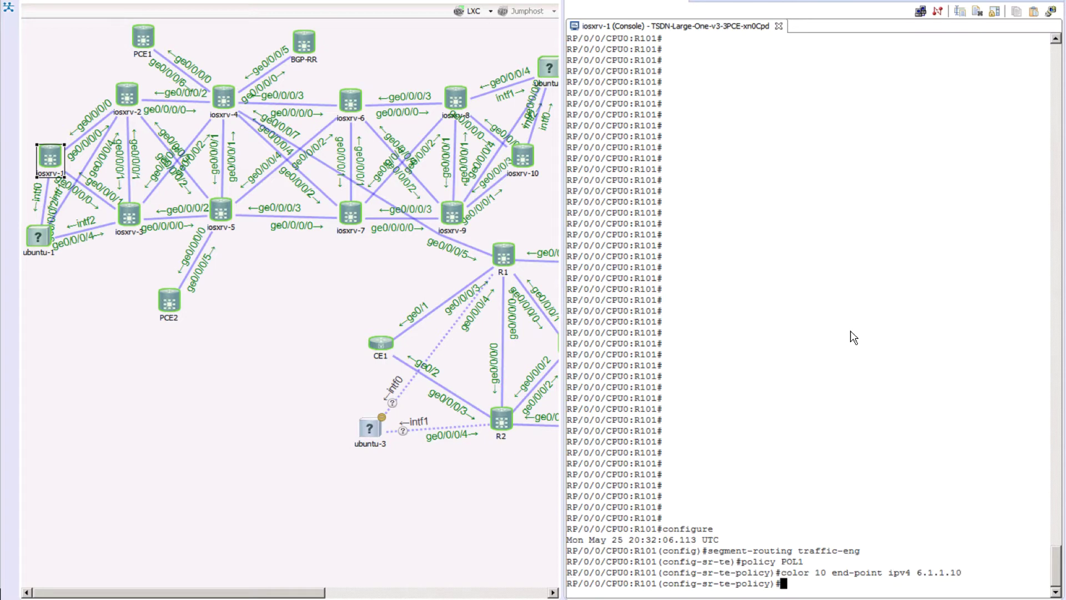
Give POL1 a candidate path with preference 150, computed dynamically through pcep
{"action": "type", "text": "candidate-paths"}
{"action": "key", "text": "Return"}
{"action": "type", "text": "preference 150"}
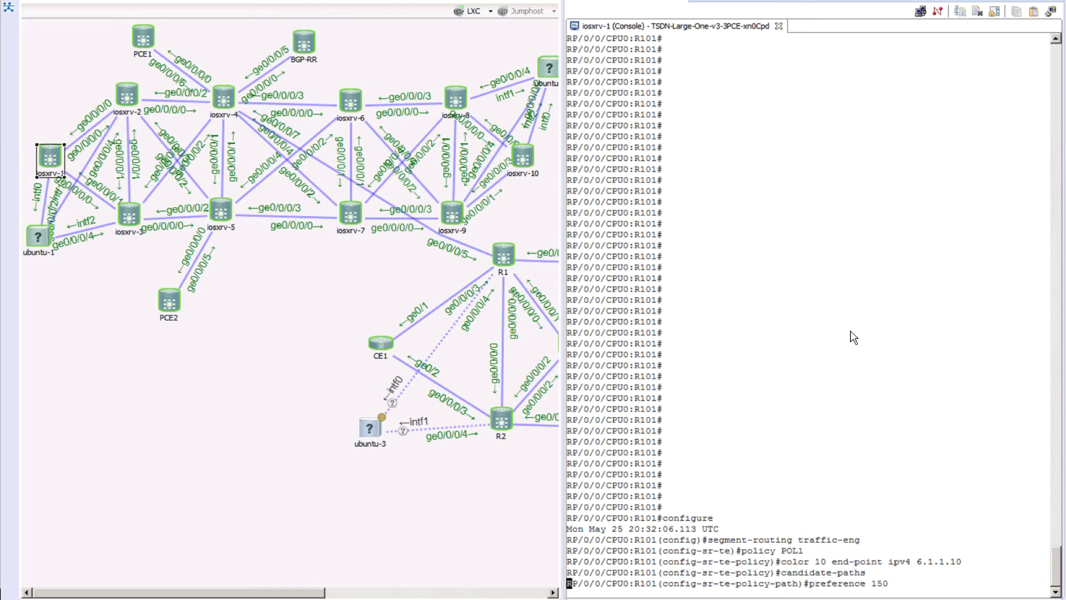
{"action": "key", "text": "Return"}
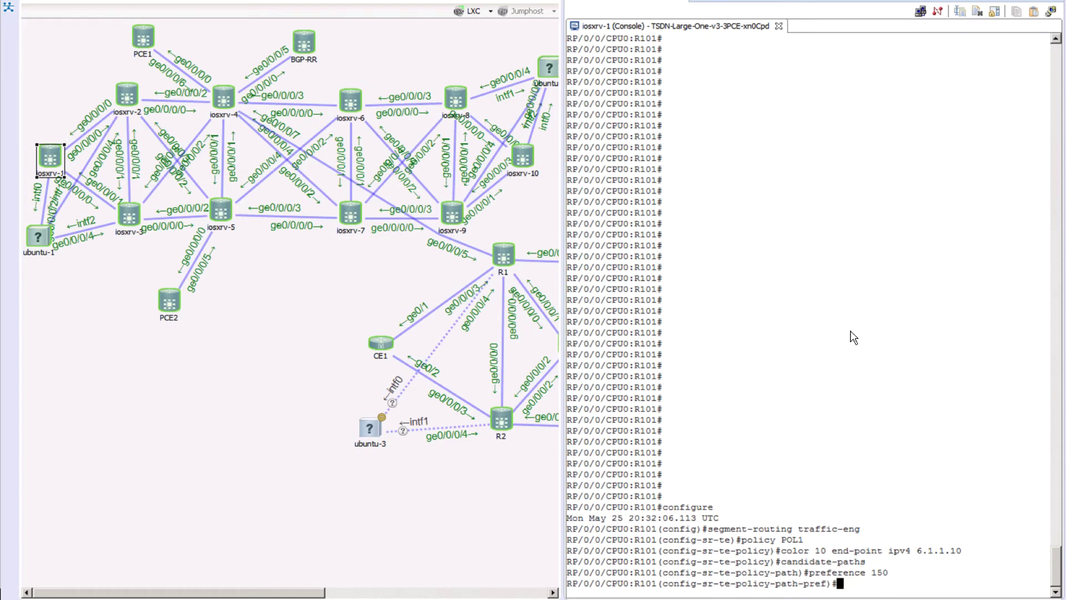
{"action": "type", "text": "dynamic"}
{"action": "key", "text": "Return"}
{"action": "type", "text": "pcep"}
{"action": "key", "text": "Return"}
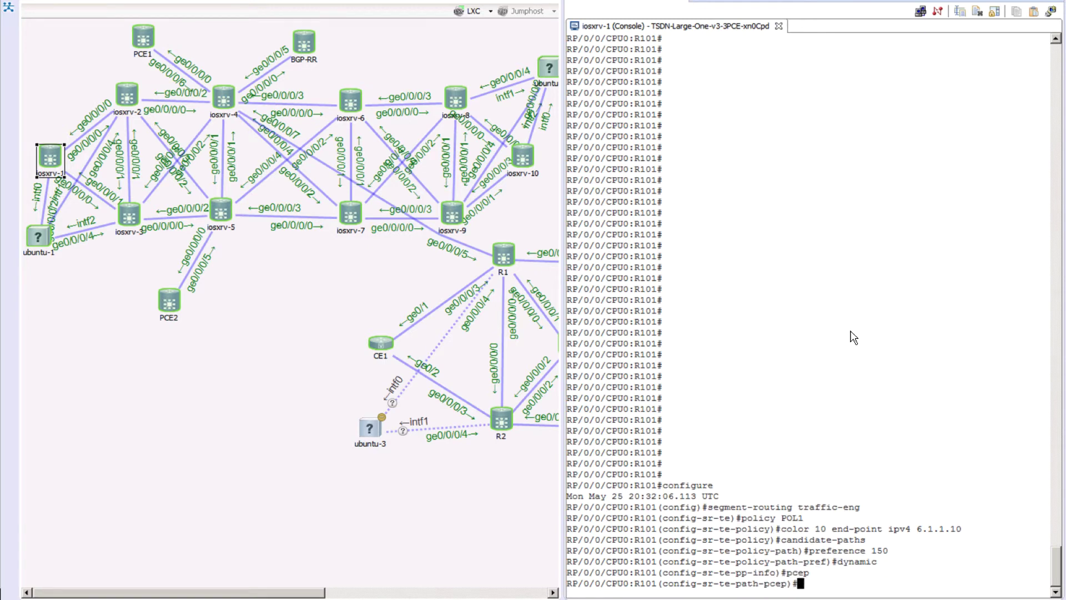
Set the metric type of POL1's dynamic path to igp and commit the configuration
{"action": "type", "text": "exit"}
{"action": "key", "text": "Return"}
{"action": "type", "text": "metric type "}
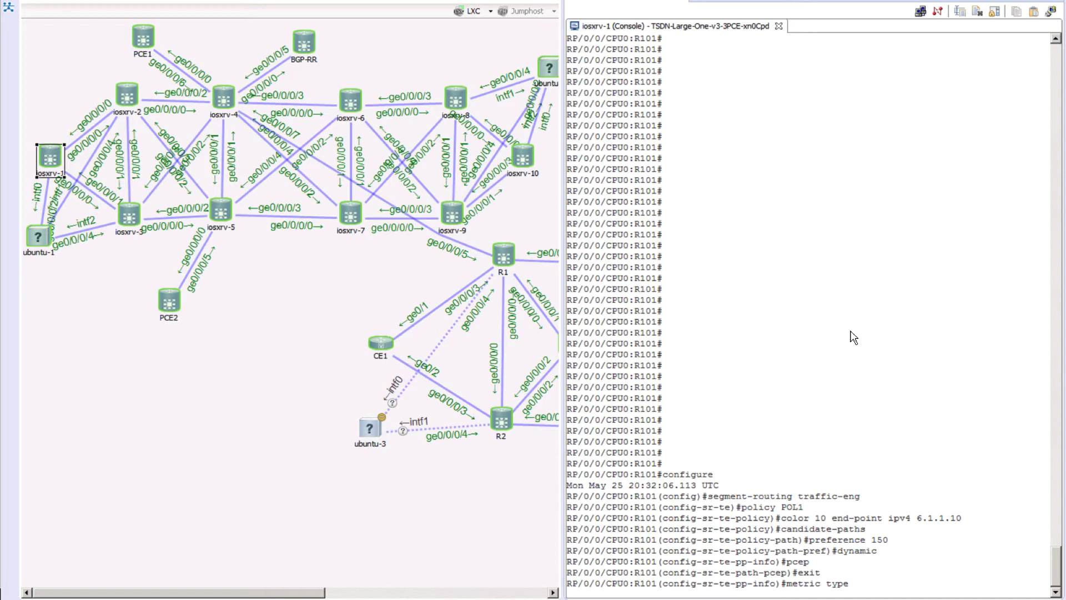
{"action": "type", "text": "igp"}
{"action": "key", "text": "Return"}
{"action": "type", "text": "commi"}
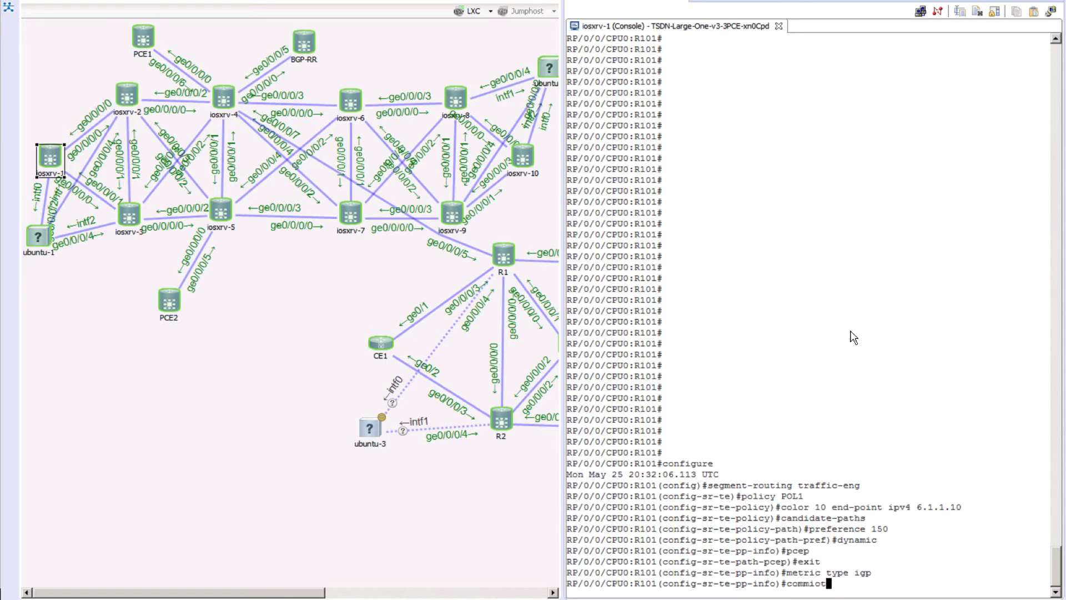
{"action": "type", "text": "t"}
{"action": "key", "text": "Return"}
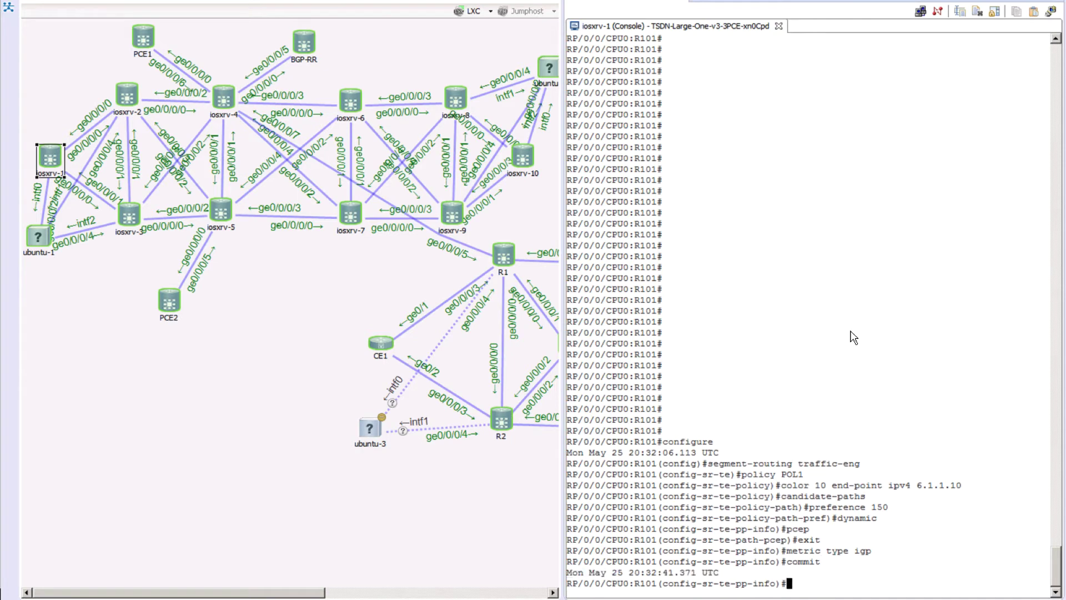
Exit the POL1 policy levels back to the segment-routing traffic-eng configuration level
{"action": "type", "text": "exit"}
{"action": "key", "text": "Return"}
{"action": "type", "text": "exit"}
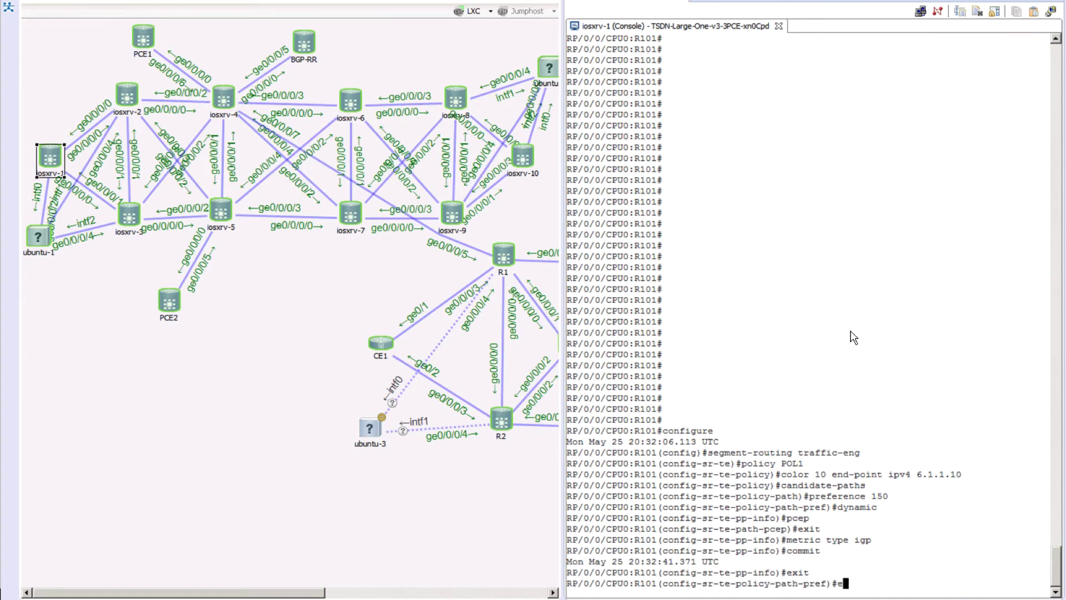
{"action": "key", "text": "Return"}
{"action": "type", "text": "exit"}
{"action": "key", "text": "Return"}
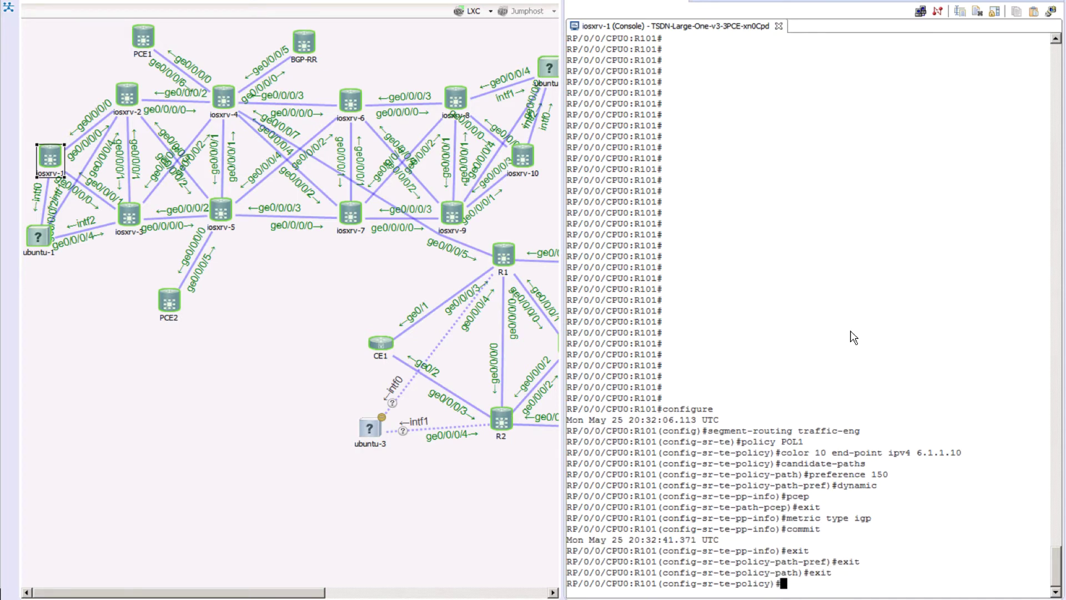
{"action": "type", "text": "exit"}
{"action": "key", "text": "Return"}
{"action": "type", "text": "seg"}
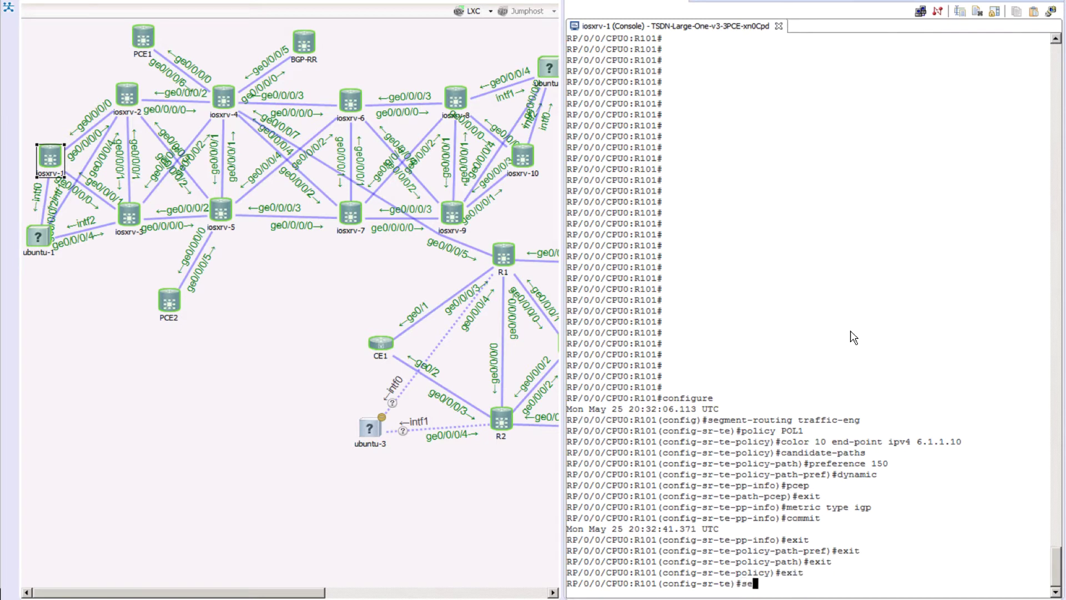
{"action": "key", "text": "Tab"}
{"action": "key", "text": "BackSpace"}
{"action": "key", "text": "BackSpace"}
{"action": "key", "text": "BackSpace"}
{"action": "key", "text": "BackSpace"}
{"action": "key", "text": "BackSpace"}
{"action": "key", "text": "BackSpace"}
{"action": "key", "text": "BackSpace"}
{"action": "key", "text": "BackSpace"}
{"action": "key", "text": "BackSpace"}
{"action": "key", "text": "BackSpace"}
{"action": "key", "text": "BackSpace"}
{"action": "key", "text": "BackSpace"}
{"action": "key", "text": "BackSpace"}
Create a second traffic-eng policy POL2 with color 20 and end-point ipv4 6.1.1.10
{"action": "type", "text": "pol"}
{"action": "key", "text": "Tab"}
{"action": "type", "text": "POL2"}
{"action": "key", "text": "ctrl+a"}
{"action": "key", "text": "Return"}
{"action": "type", "text": "color "}
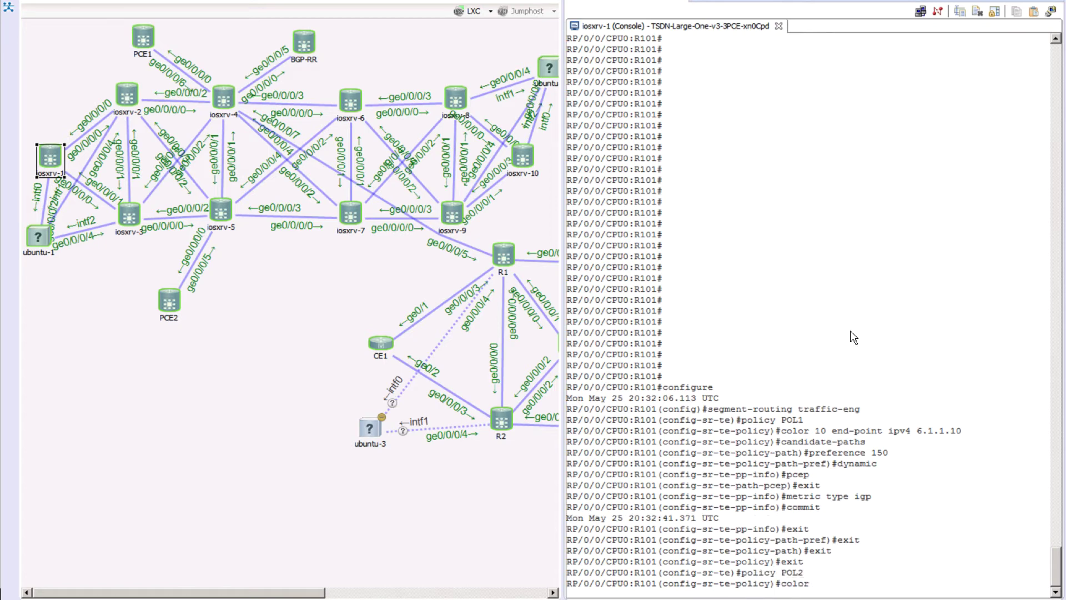
{"action": "type", "text": "20 en"}
{"action": "key", "text": "Tab"}
{"action": "type", "text": "ipv4 6.1.1.10"}
{"action": "key", "text": "Return"}
Try to enter 150 directly after candidate-paths for POL2
{"action": "type", "text": "ca"}
{"action": "key", "text": "Tab"}
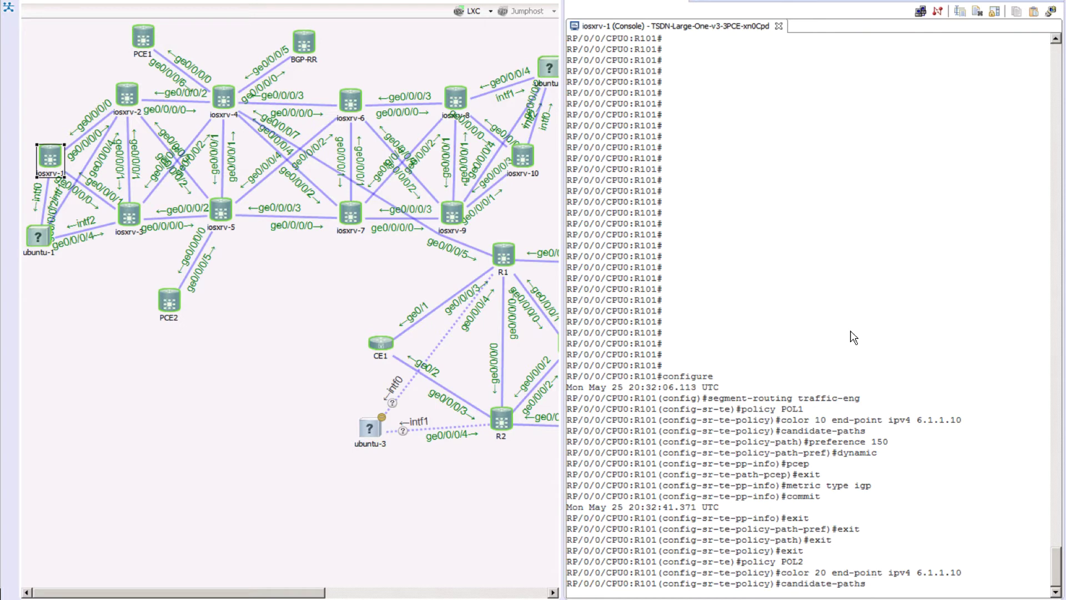
{"action": "type", "text": "150"}
{"action": "key", "text": "Return"}
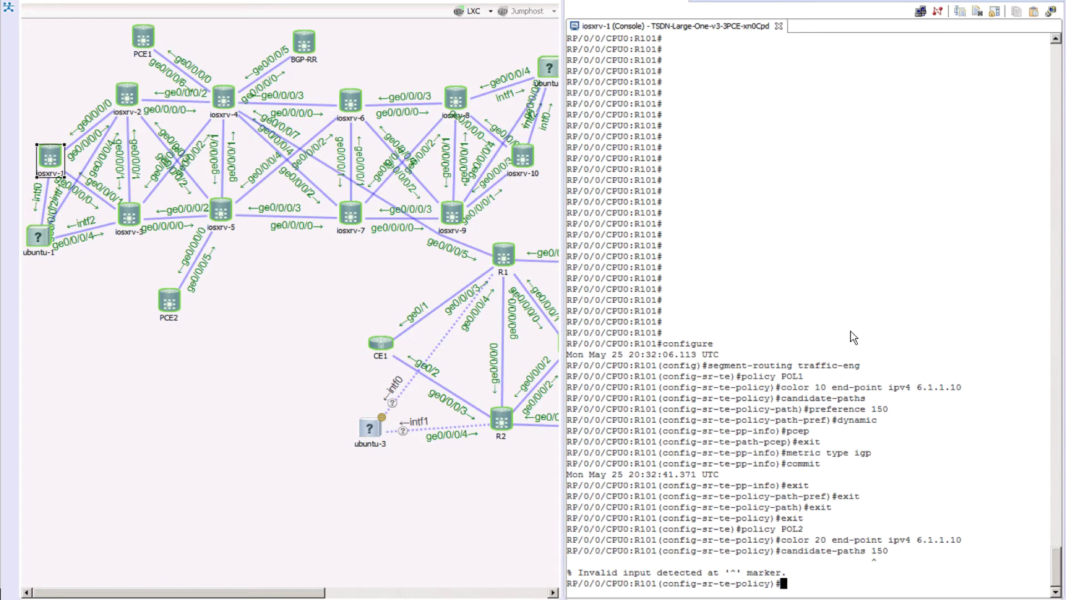
Enter POL2's candidate-paths and add a path with preference 150
{"action": "type", "text": "can"}
{"action": "key", "text": "Tab"}
{"action": "key", "text": "Return"}
{"action": "type", "text": "pre"}
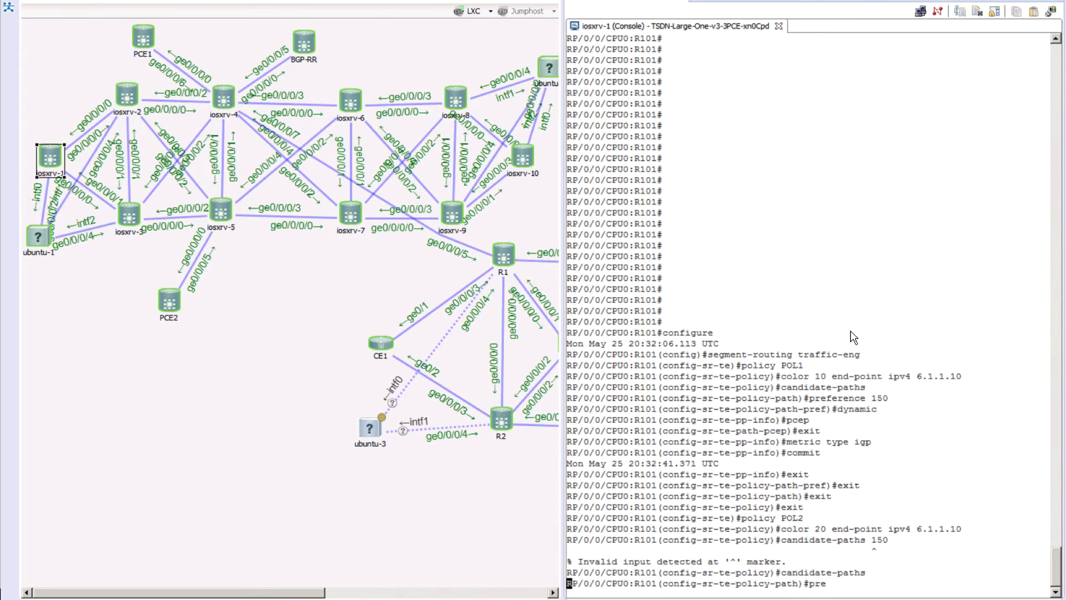
{"action": "key", "text": "Tab"}
{"action": "type", "text": "150"}
{"action": "key", "text": "Return"}
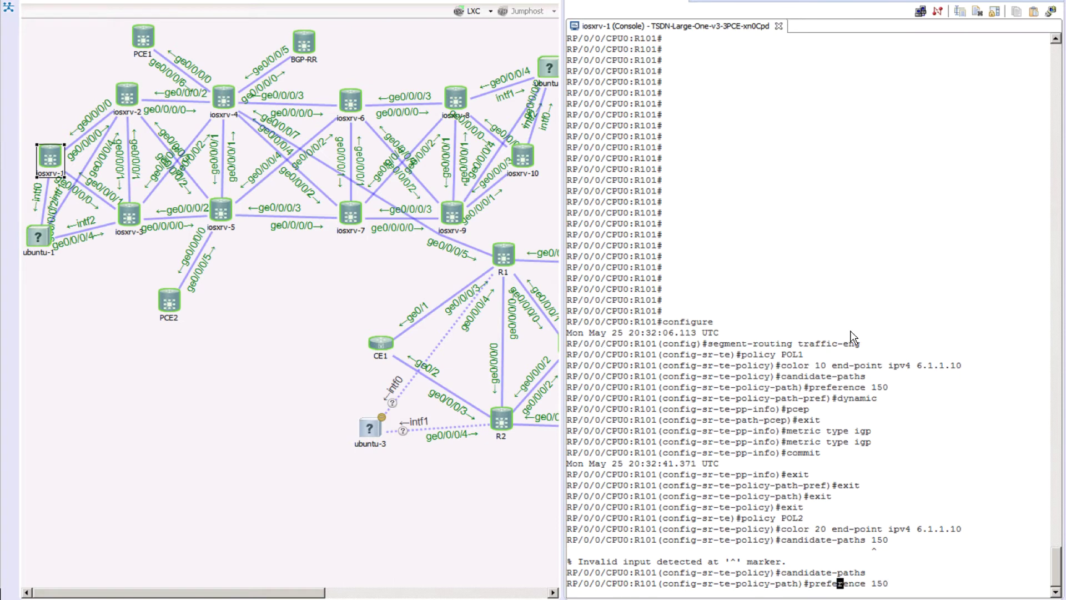
Make POL2's preference 150 path dynamic and have it computed through pcep
{"action": "type", "text": "dy"}
{"action": "key", "text": "Tab"}
{"action": "key", "text": "Return"}
{"action": "type", "text": "pc"}
{"action": "key", "text": "Tab"}
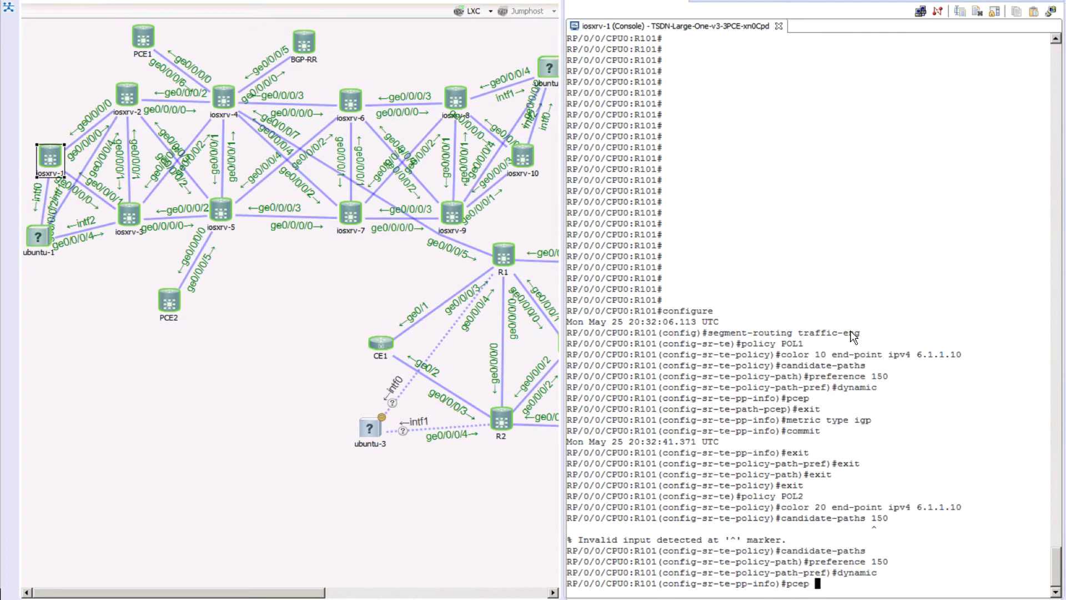
{"action": "key", "text": "Return"}
Set the metric type of POL2's dynamic path to igp, commit, and end the configuration session
{"action": "type", "text": "exit"}
{"action": "key", "text": "Return"}
{"action": "type", "text": "metric type igp"}
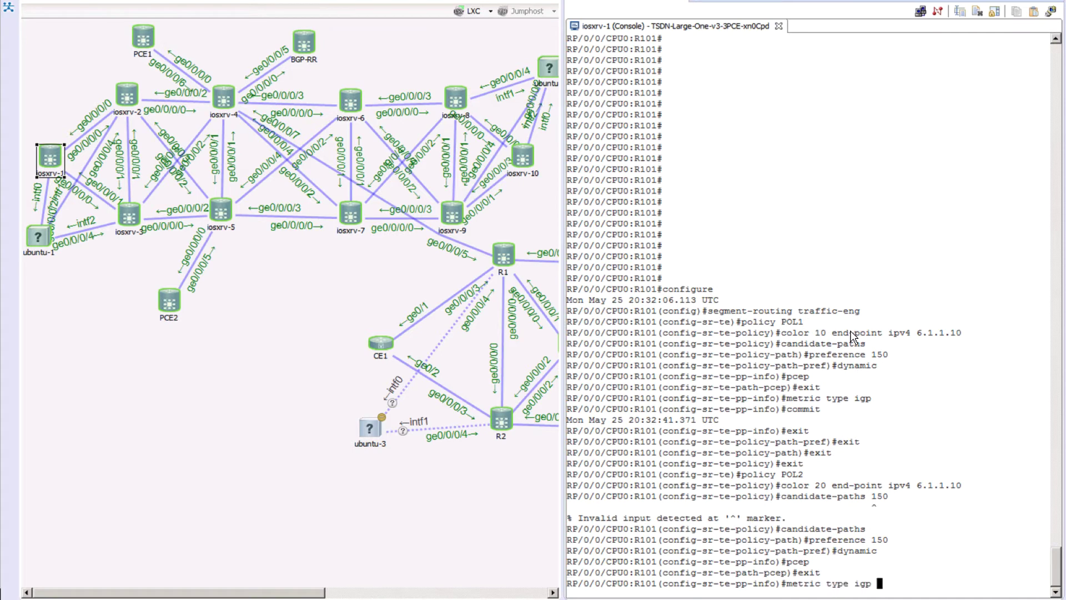
{"action": "key", "text": "Return"}
{"action": "type", "text": "commit"}
{"action": "key", "text": "Return"}
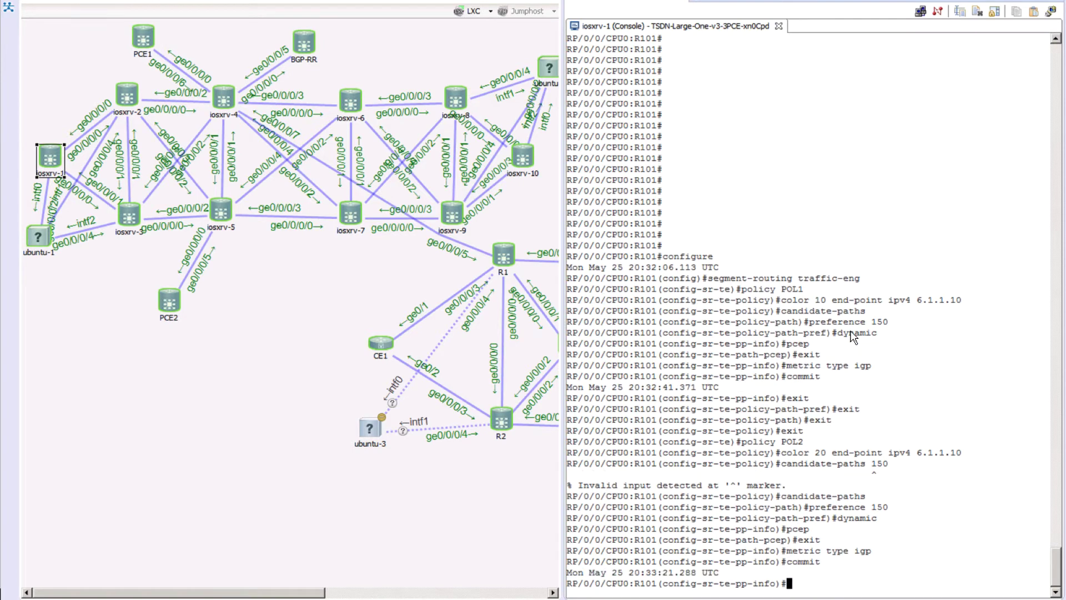
{"action": "type", "text": "end"}
{"action": "key", "text": "Return"}
{"action": "key", "text": "Return"}
Show the running-config for segment-routing traffic-eng and read through the whole output, including both policies
{"action": "type", "text": "show "}
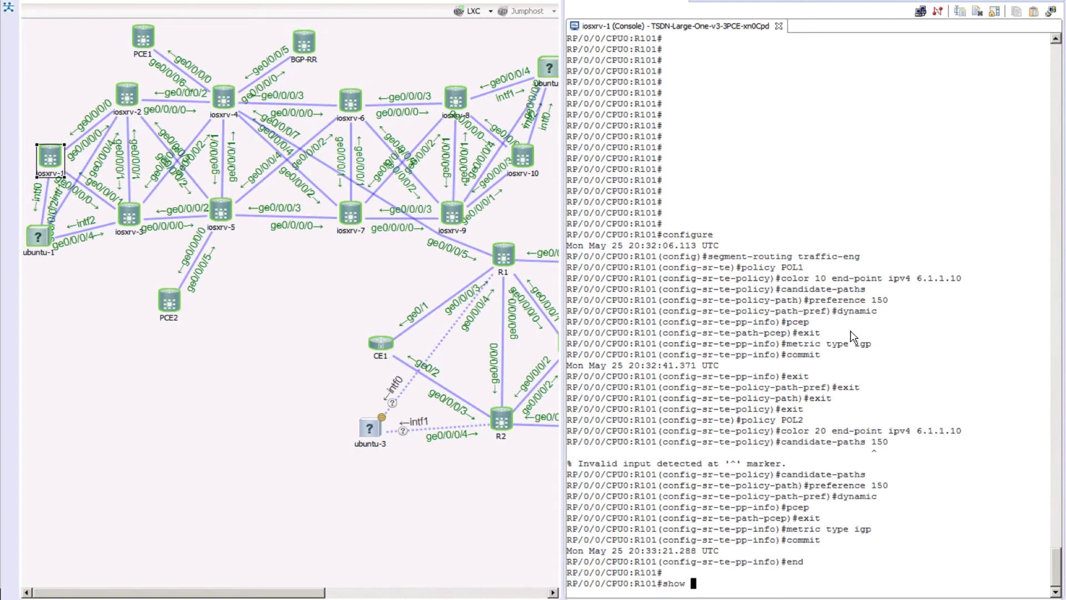
{"action": "type", "text": "running-config segment-routing traffic-eng"}
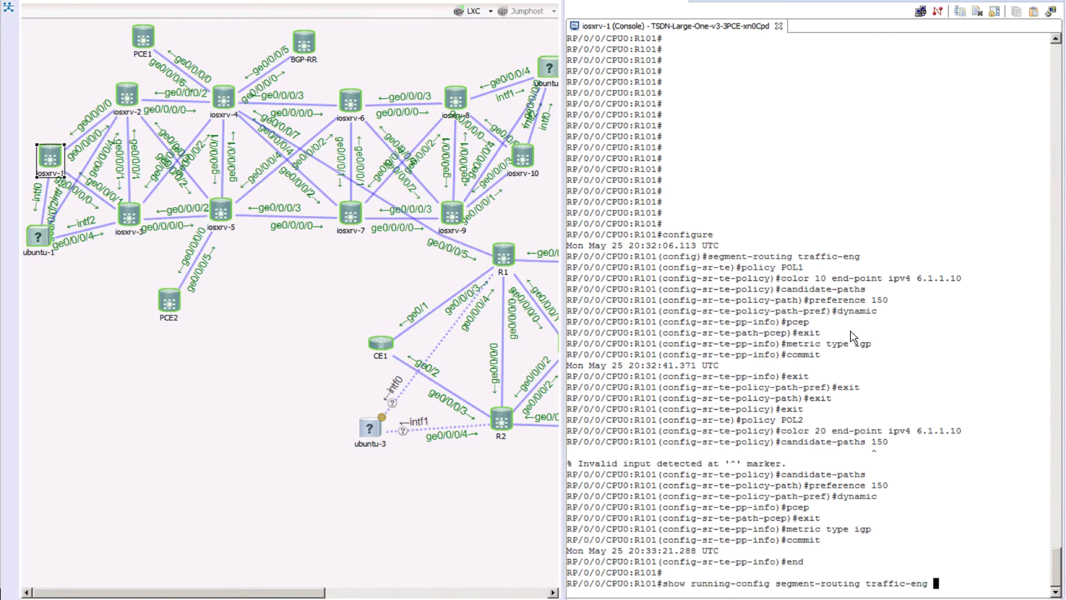
{"action": "key", "text": "Return"}
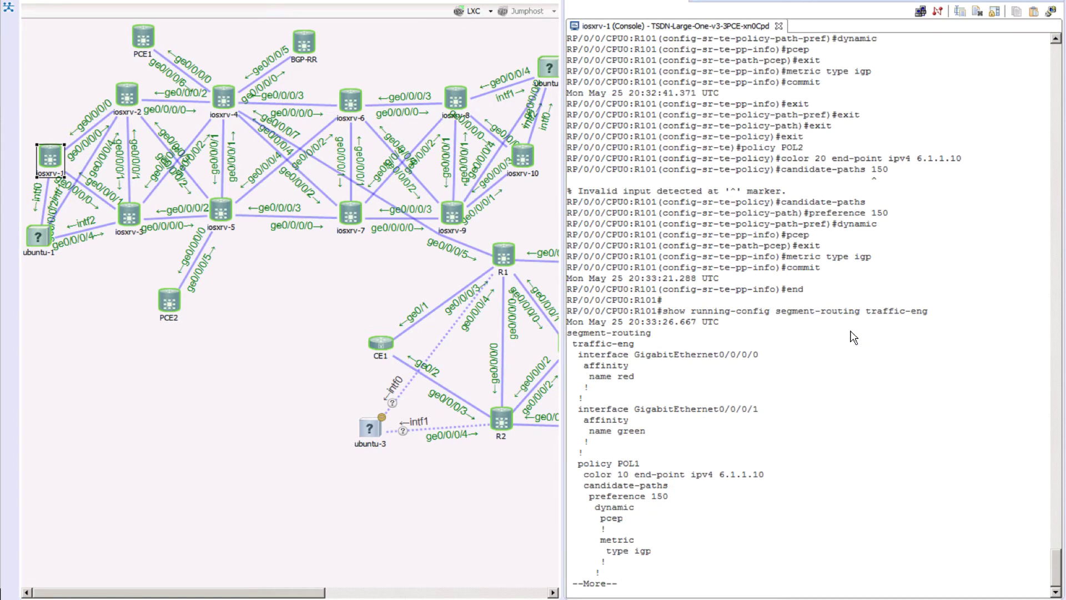
{"action": "key", "text": "Return"}
{"action": "key", "text": "Return"}
{"action": "key", "text": "Return"}
{"action": "key", "text": "Return"}
{"action": "key", "text": "Return"}
{"action": "key", "text": "Return"}
{"action": "key", "text": "Return"}
{"action": "key", "text": "Return"}
{"action": "key", "text": "Return"}
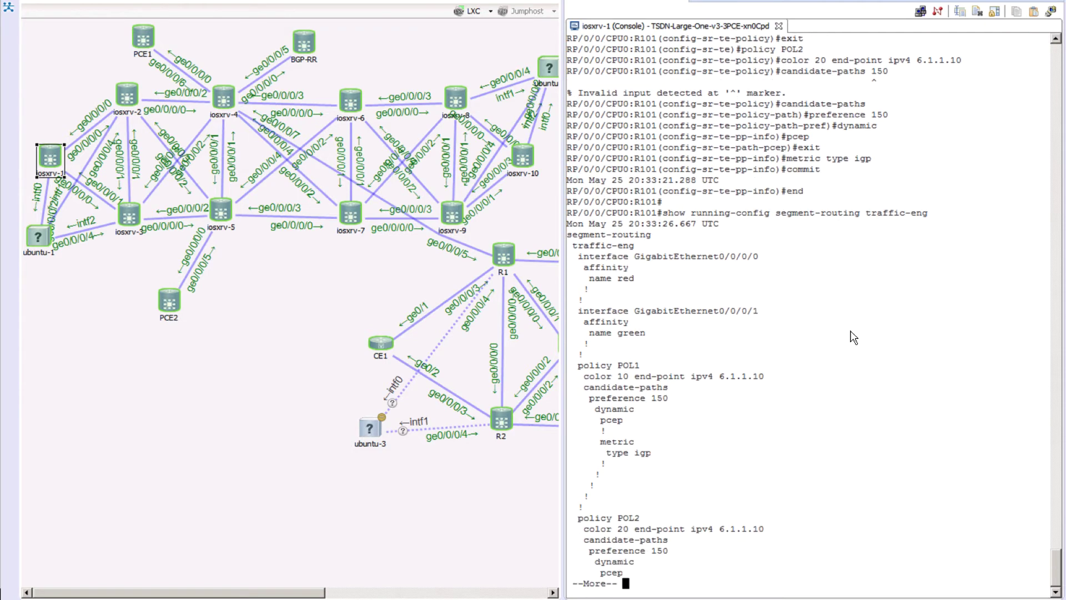
{"action": "key", "text": "Return"}
{"action": "key", "text": "Return"}
{"action": "key", "text": "Return"}
{"action": "key", "text": "Return"}
{"action": "key", "text": "Return"}
{"action": "key", "text": "Return"}
{"action": "key", "text": "Return"}
{"action": "key", "text": "Return"}
{"action": "key", "text": "Return"}
{"action": "key", "text": "Return"}
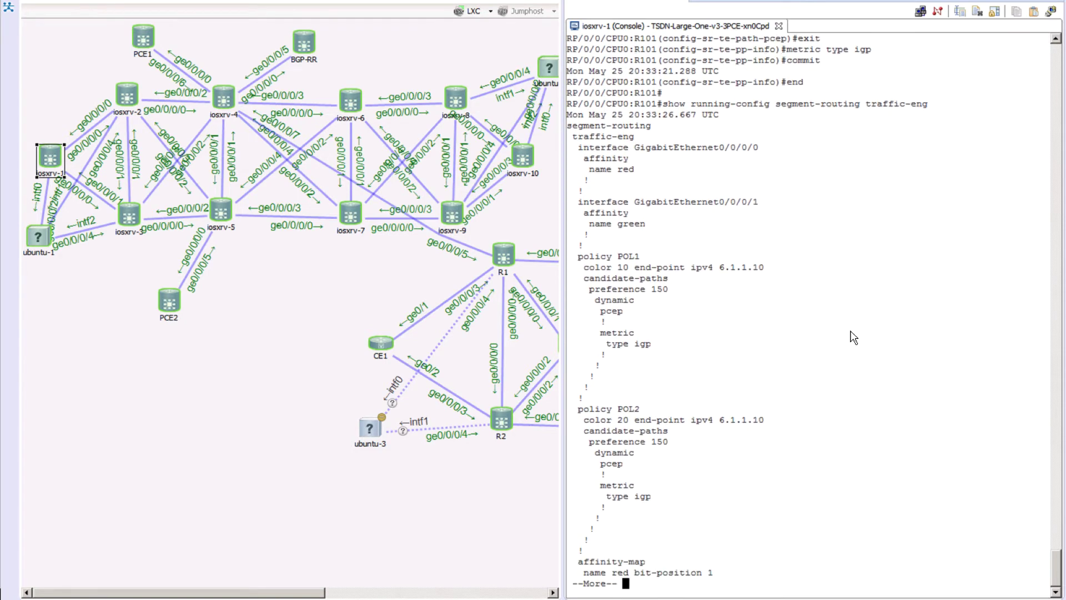
{"action": "key", "text": "Return"}
{"action": "key", "text": "Return"}
{"action": "key", "text": "Return"}
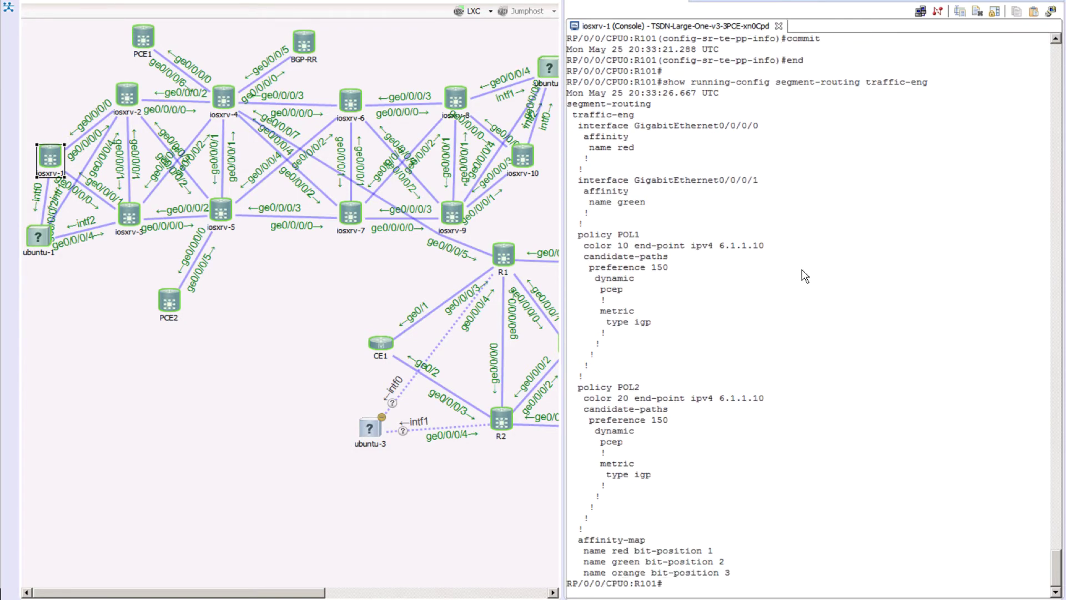
Show the segment-routing traffic-eng policy database and read the status and paths of POL1 and POL2
{"action": "key", "text": "Return"}
{"action": "key", "text": "Return"}
{"action": "type", "text": "show "}
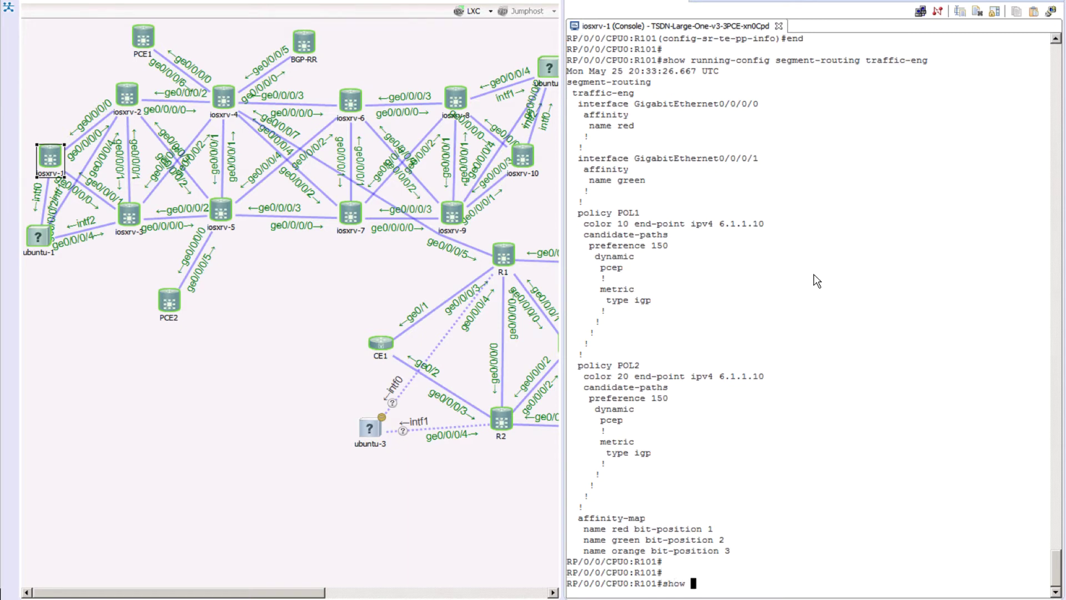
{"action": "type", "text": "seg"}
{"action": "key", "text": "Tab"}
{"action": "type", "text": "tr"}
{"action": "key", "text": "Tab"}
{"action": "type", "text": "po"}
{"action": "key", "text": "Tab"}
{"action": "key", "text": "Return"}
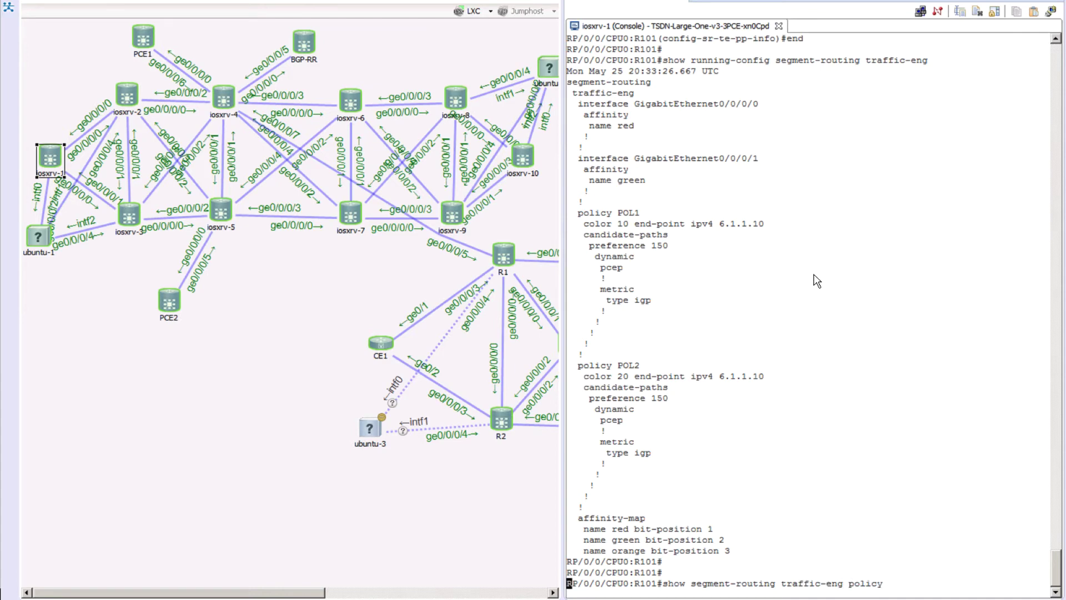
{"action": "key", "text": "space"}
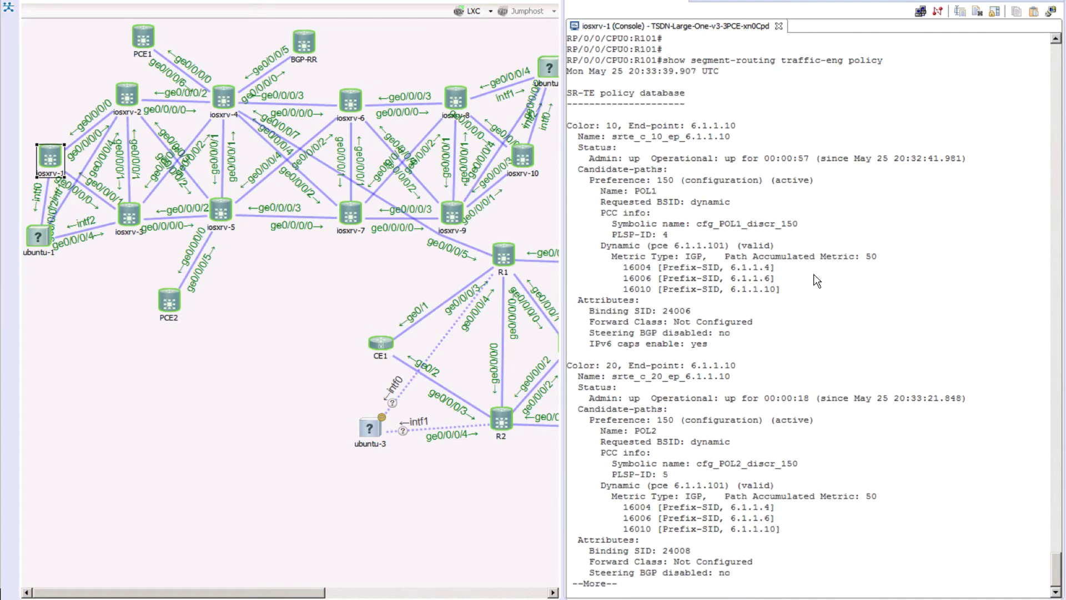
{"action": "key", "text": "space"}
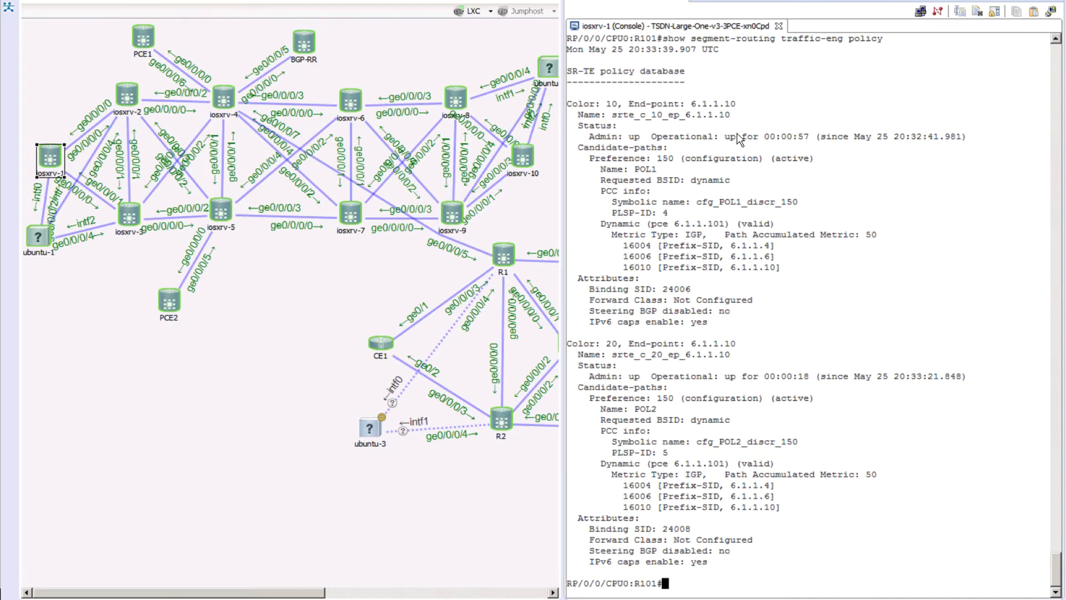
Compare the operational status and metric type of POL1 and POL2 in the policy database output
{"action": "left_click_drag", "start_coordinate": [649, 136], "coordinate": [702, 137]}
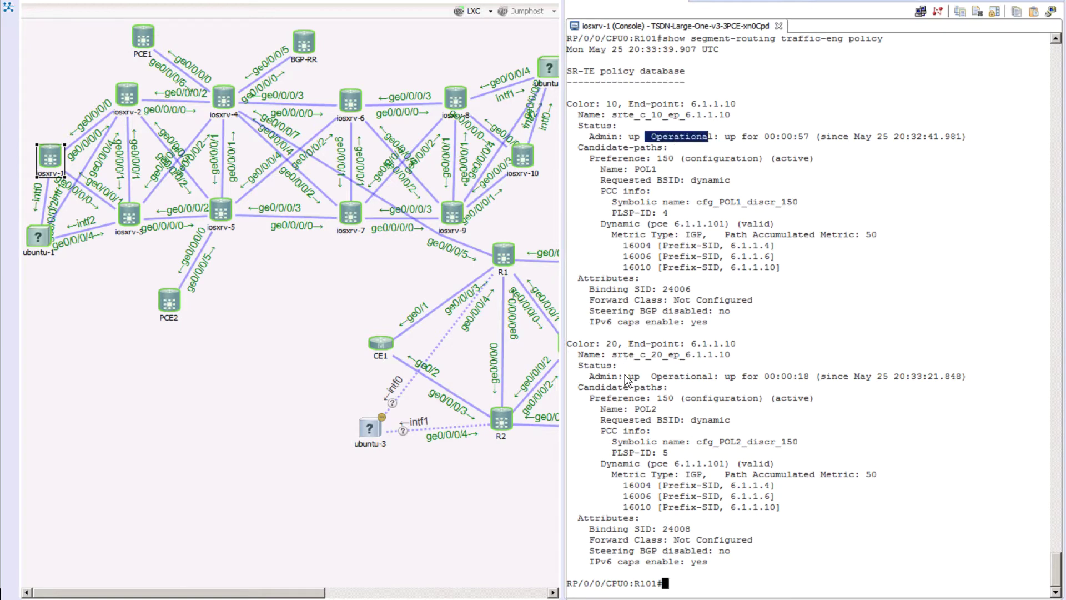
{"action": "left_click_drag", "start_coordinate": [623, 376], "coordinate": [686, 375]}
{"action": "left_click", "coordinate": [734, 366]}
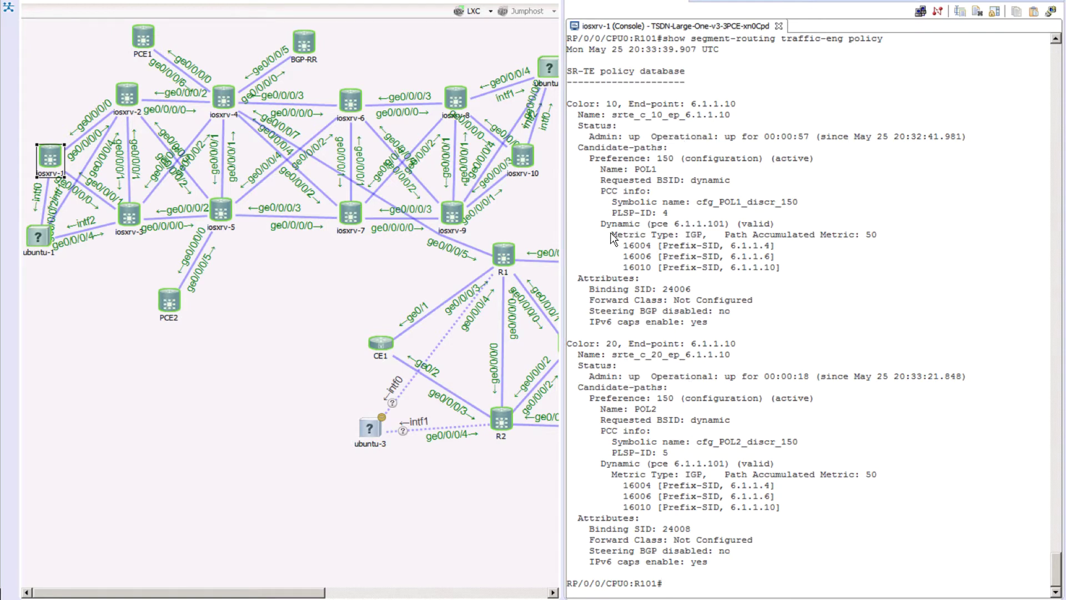
{"action": "left_click_drag", "start_coordinate": [607, 236], "coordinate": [702, 238]}
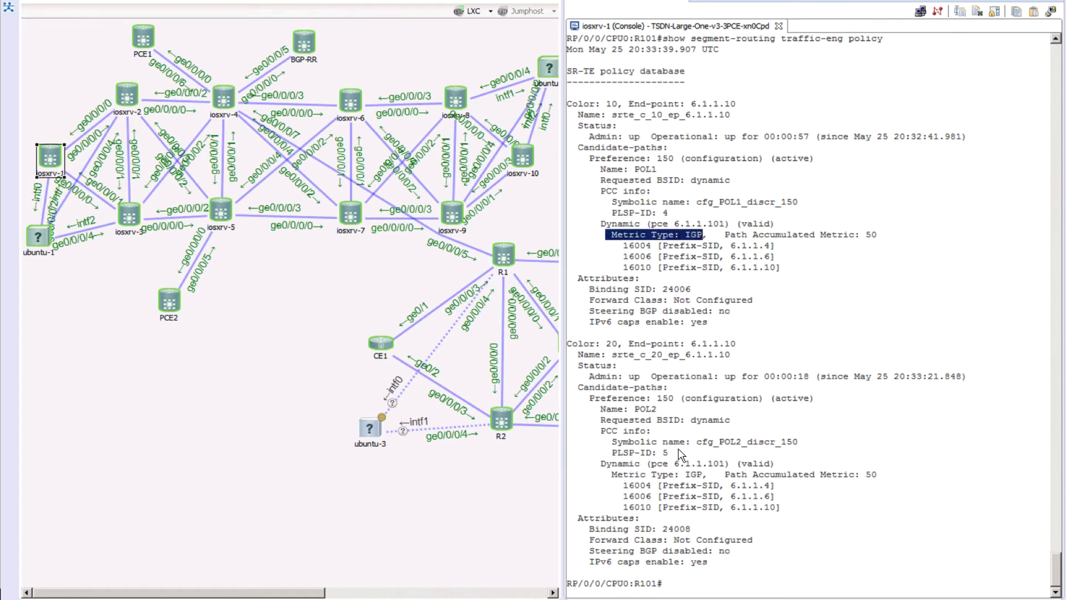
{"action": "left_click_drag", "start_coordinate": [646, 475], "coordinate": [770, 476]}
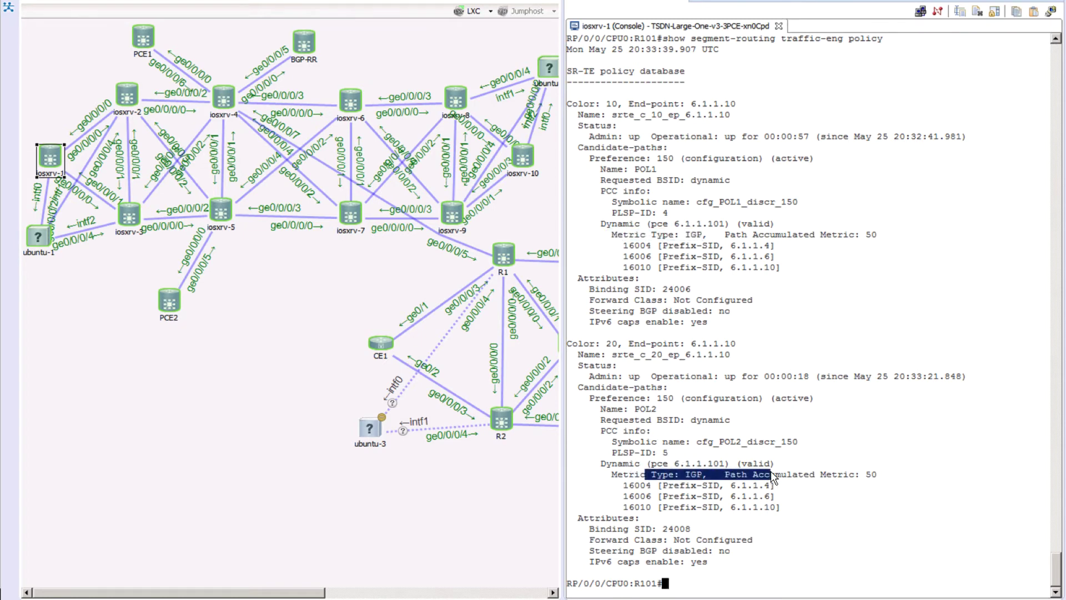
{"action": "left_click", "coordinate": [842, 230]}
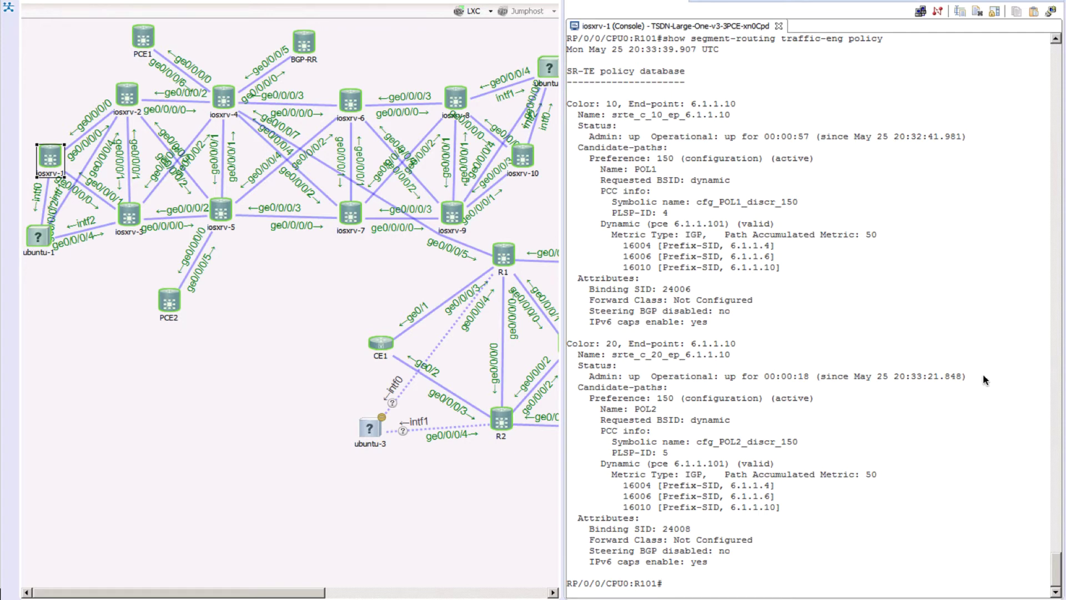
Enter configuration mode on R101 and open the segment-routing traffic-eng section
{"action": "type", "text": "conif"}
{"action": "key", "text": "Return"}
{"action": "type", "text": "configure"}
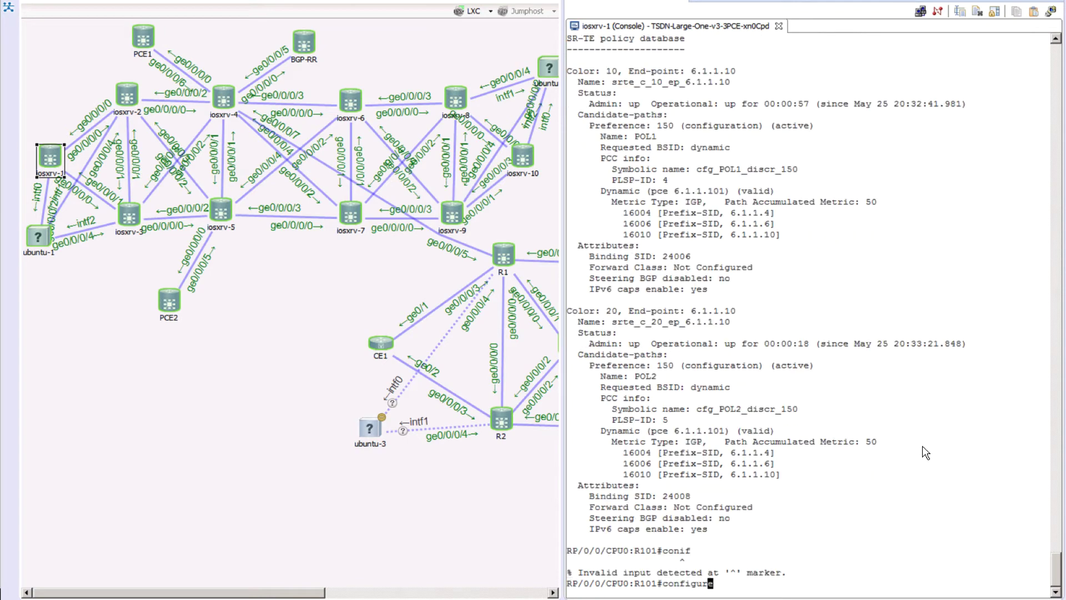
{"action": "key", "text": "Return"}
{"action": "type", "text": "seg"}
{"action": "key", "text": "Tab"}
{"action": "type", "text": "t"}
{"action": "key", "text": "Tab"}
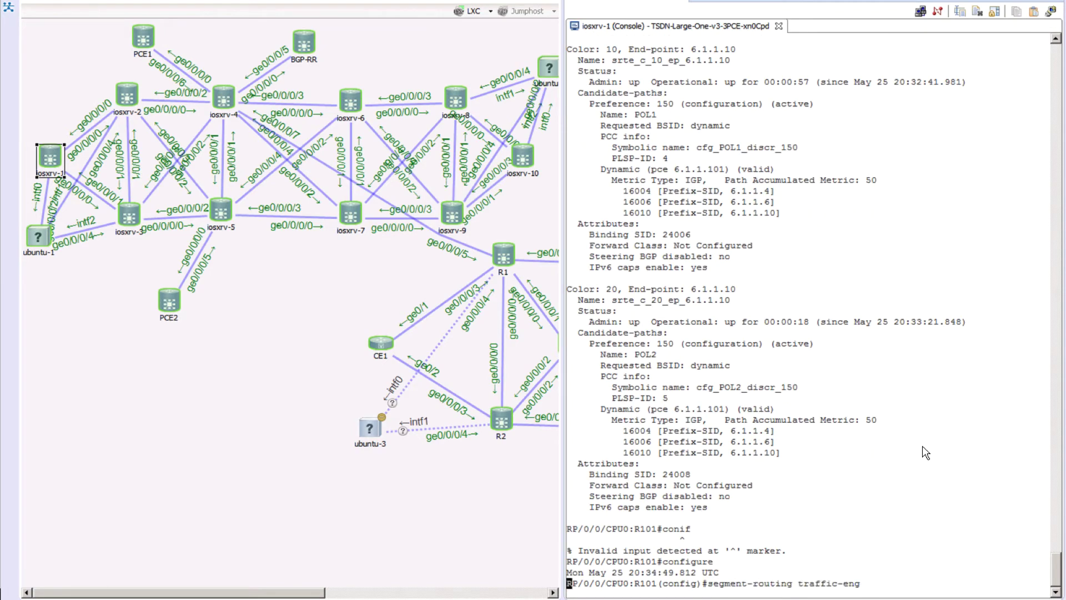
{"action": "key", "text": "Return"}
Copy POL1's policy, color 10 end-point ipv4 6.1.1.10 and candidate-paths lines from the earlier running-config output and paste them at the prompt
{"action": "scroll", "coordinate": [882, 401], "scroll_direction": "up", "scroll_amount": 3}
{"action": "scroll", "coordinate": [882, 401], "scroll_direction": "up", "scroll_amount": 14}
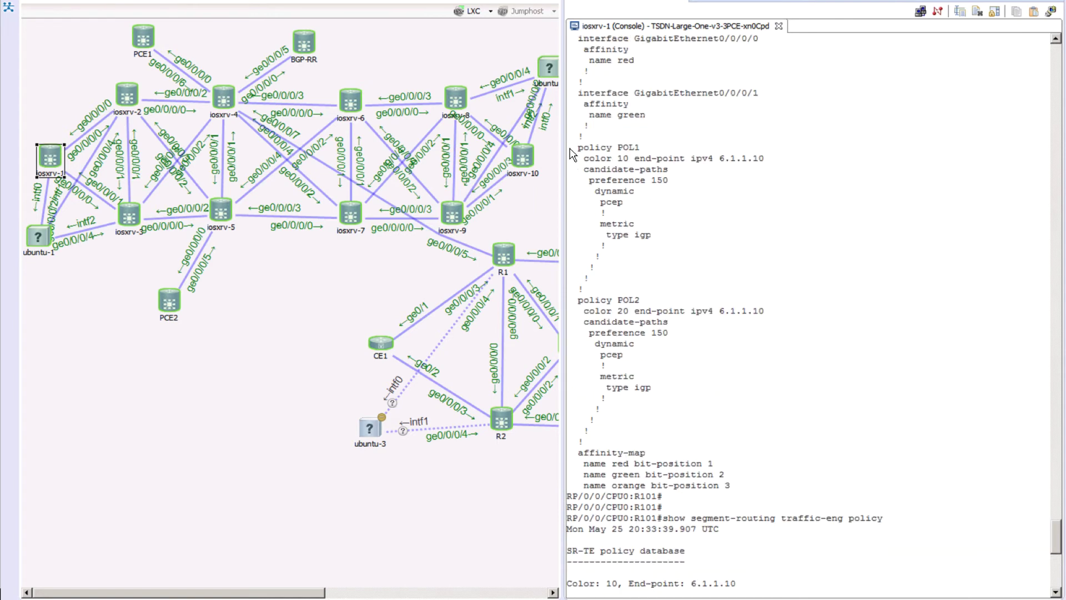
{"action": "left_click_drag", "start_coordinate": [568, 145], "coordinate": [687, 172]}
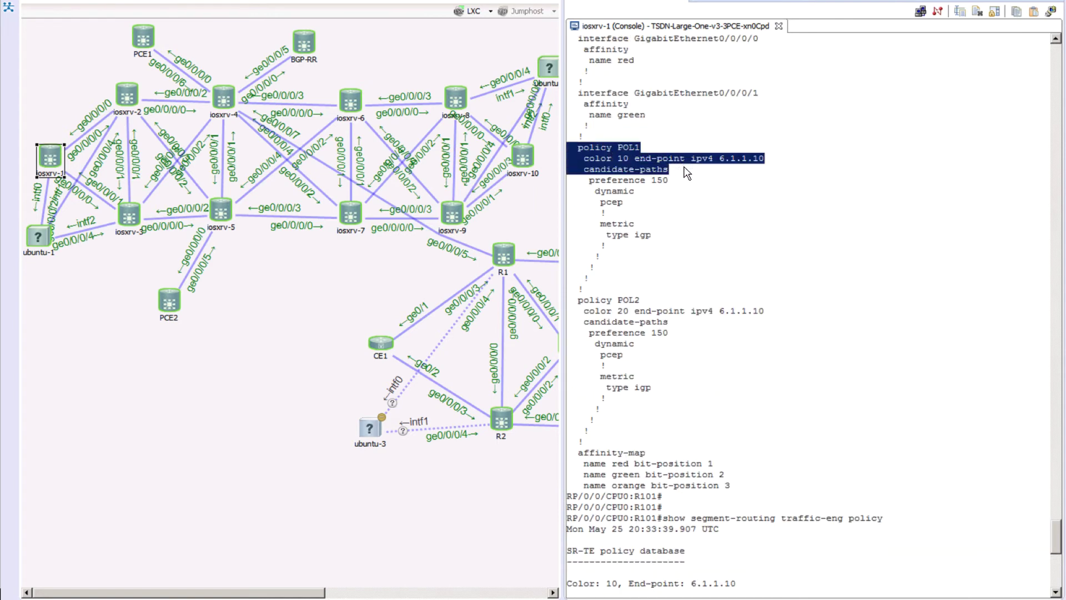
{"action": "right_click", "coordinate": [646, 166]}
{"action": "left_click", "coordinate": [672, 174]}
{"action": "right_click", "coordinate": [772, 194]}
{"action": "left_click", "coordinate": [815, 211]}
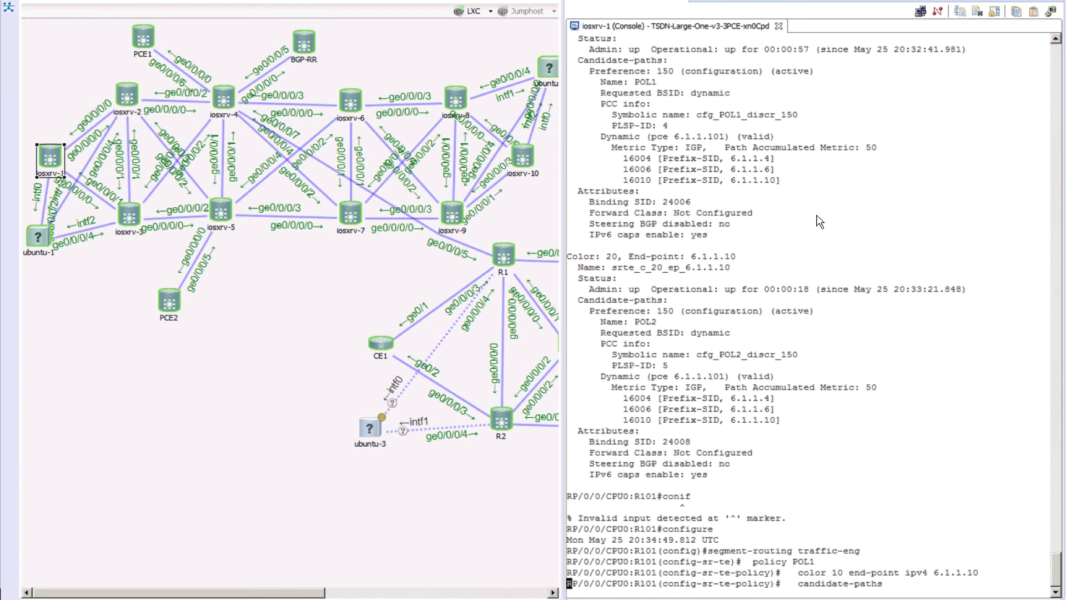
Enter preference 150 under POL1's candidate paths
{"action": "type", "text": "can"}
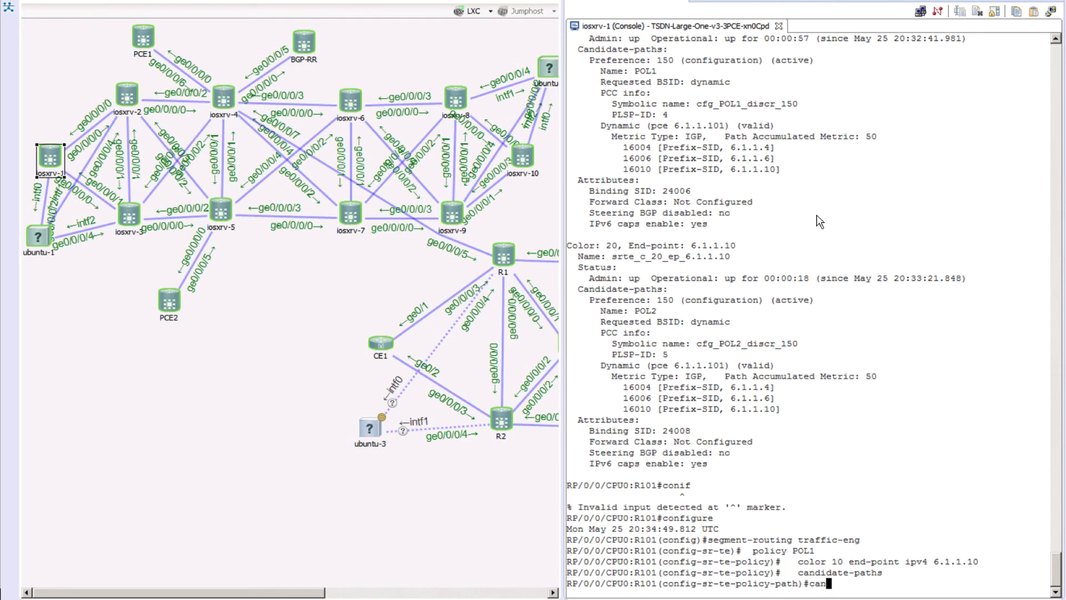
{"action": "key", "text": "BackSpace"}
{"action": "key", "text": "BackSpace"}
{"action": "key", "text": "BackSpace"}
{"action": "type", "text": "r"}
{"action": "key", "text": "Tab"}
{"action": "scroll", "coordinate": [789, 203], "scroll_direction": "up", "scroll_amount": 16}
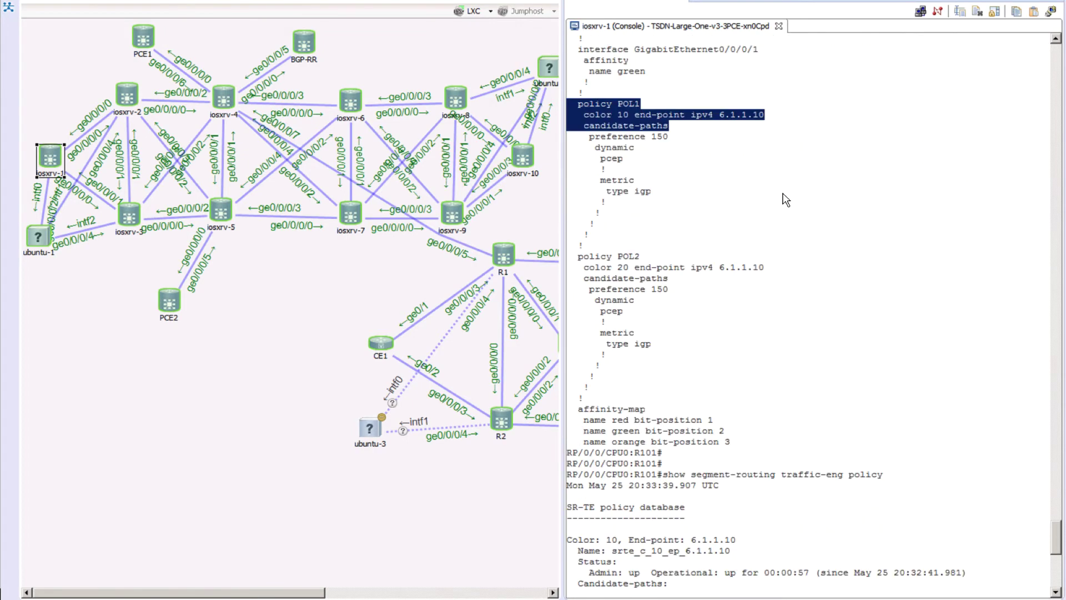
{"action": "type", "text": "150"}
{"action": "key", "text": "Return"}
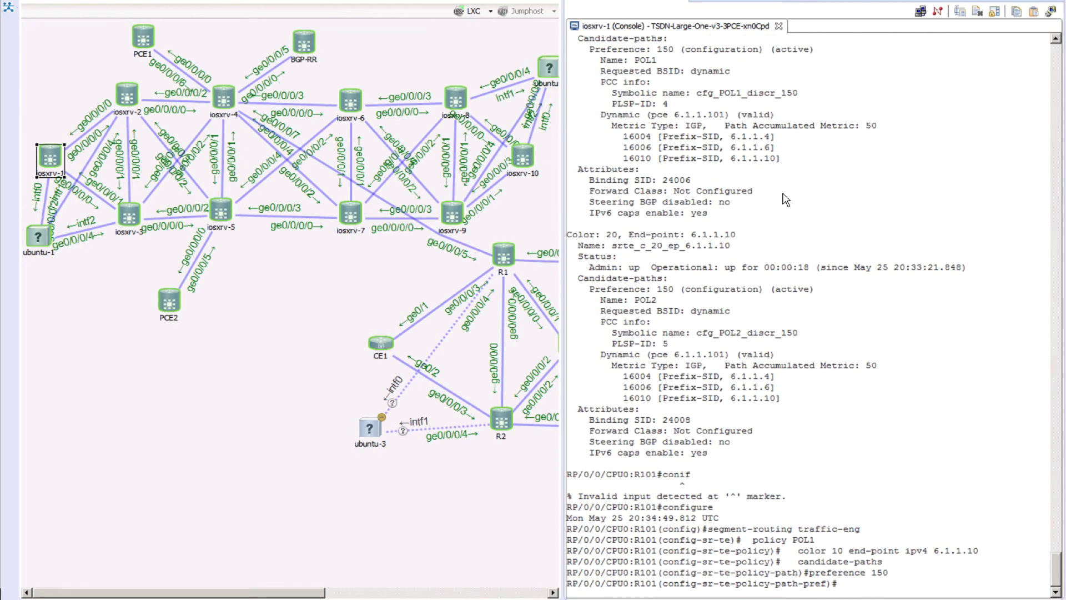
Enter the constraints submode of POL1's preference 150 and list the commands available there, checking the disjoint-path option
{"action": "type", "text": "?"}
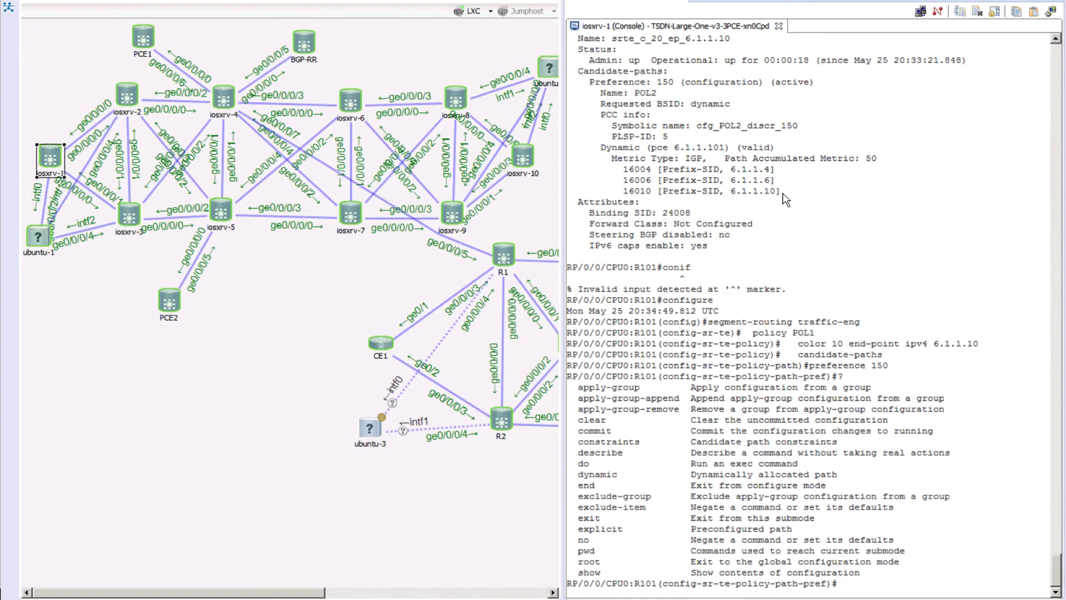
{"action": "type", "text": "constraints"}
{"action": "key", "text": "Return"}
{"action": "type", "text": "?"}
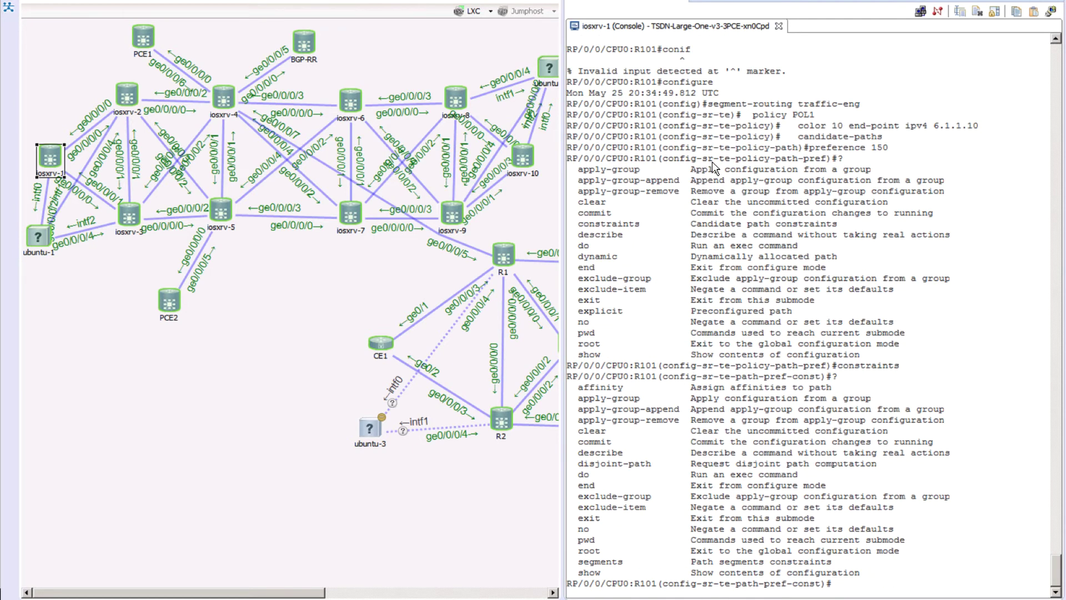
{"action": "left_click_drag", "start_coordinate": [577, 464], "coordinate": [650, 465]}
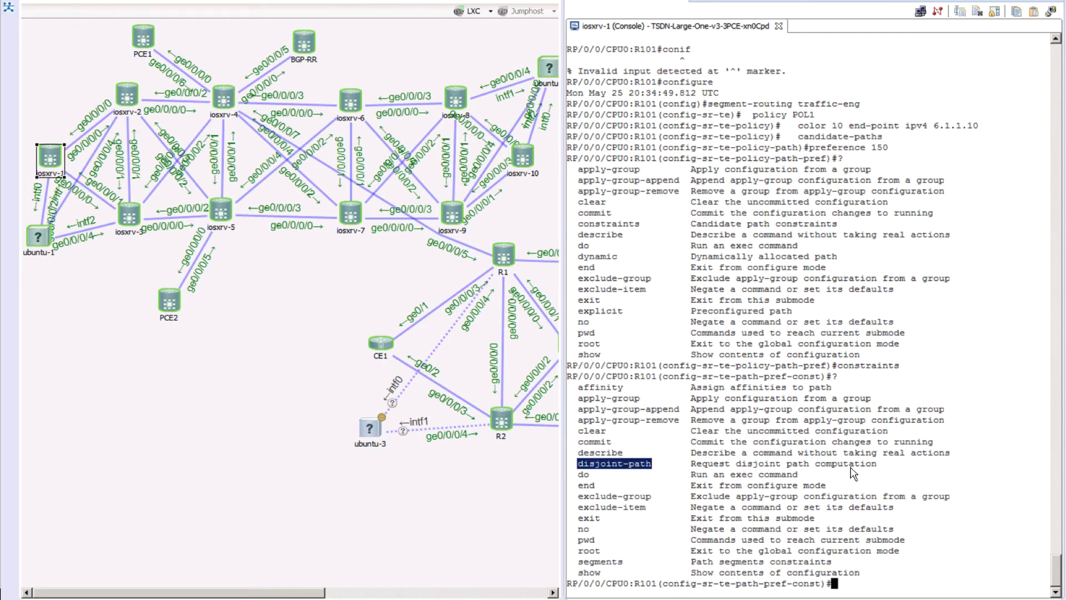
Add a disjoint-path constraint with group-id 150 and type node to POL1, consulting the built-in help for each argument
{"action": "type", "text": "dis"}
{"action": "key", "text": "Tab"}
{"action": "type", "text": "?"}
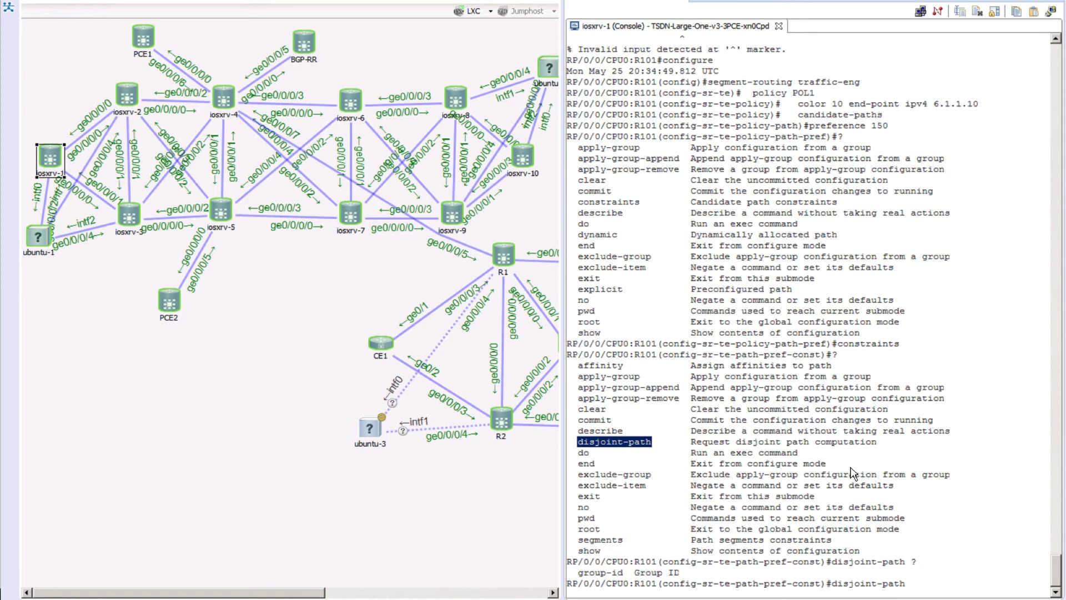
{"action": "type", "text": "g"}
{"action": "key", "text": "Tab"}
{"action": "type", "text": "?"}
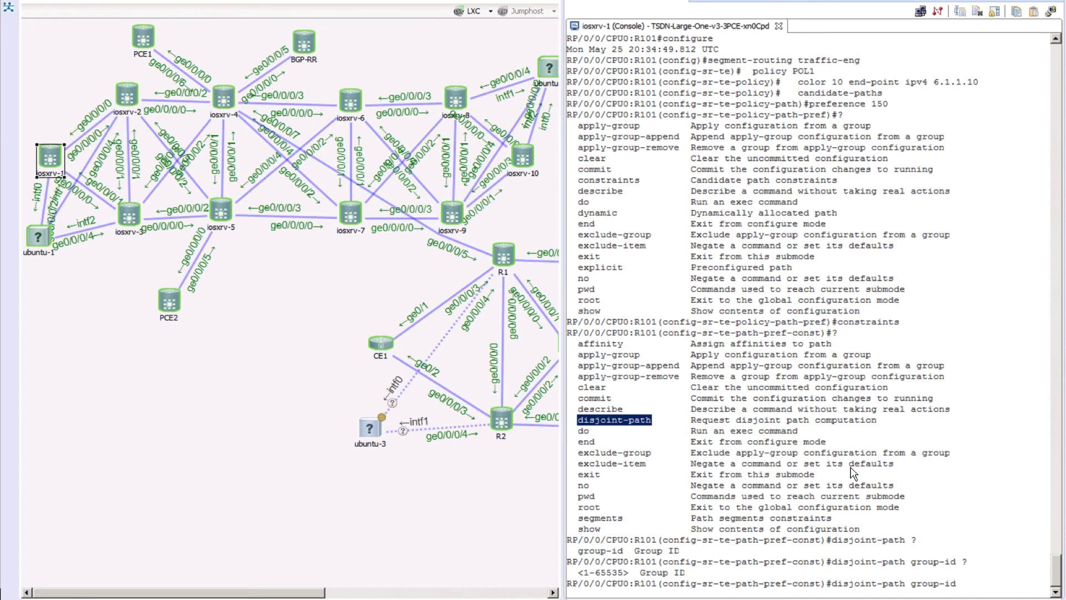
{"action": "type", "text": "1"}
{"action": "type", "text": "50 "}
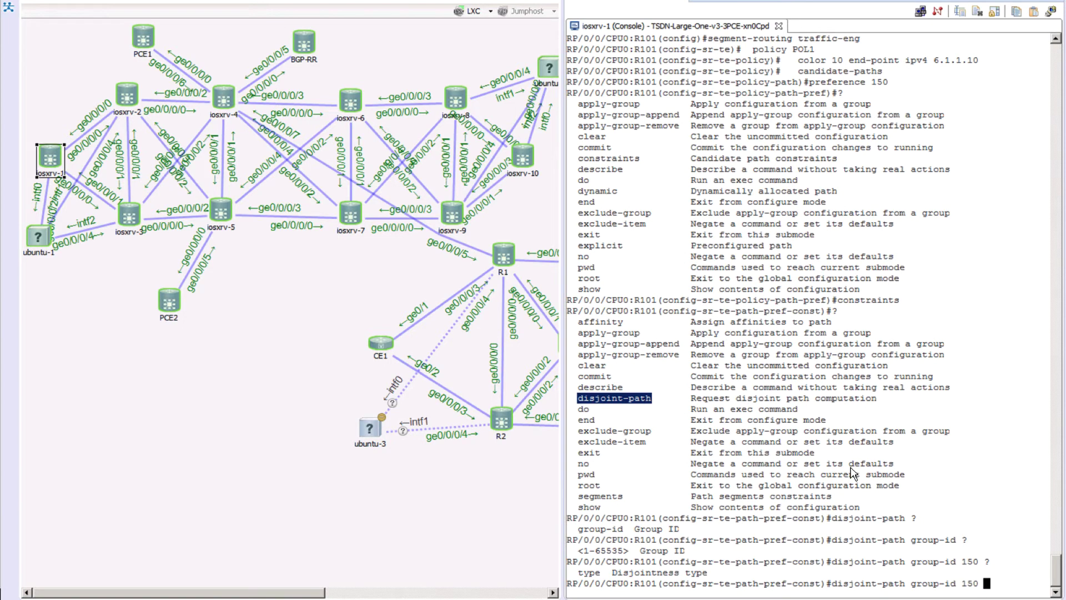
{"action": "type", "text": "?type ?"}
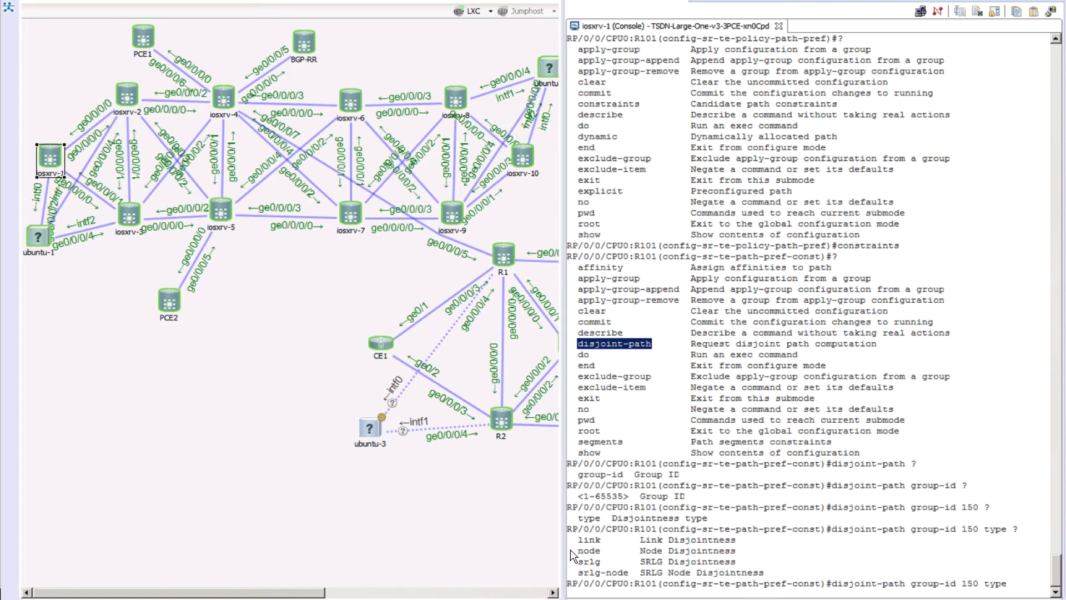
{"action": "left_click_drag", "start_coordinate": [571, 548], "coordinate": [599, 555]}
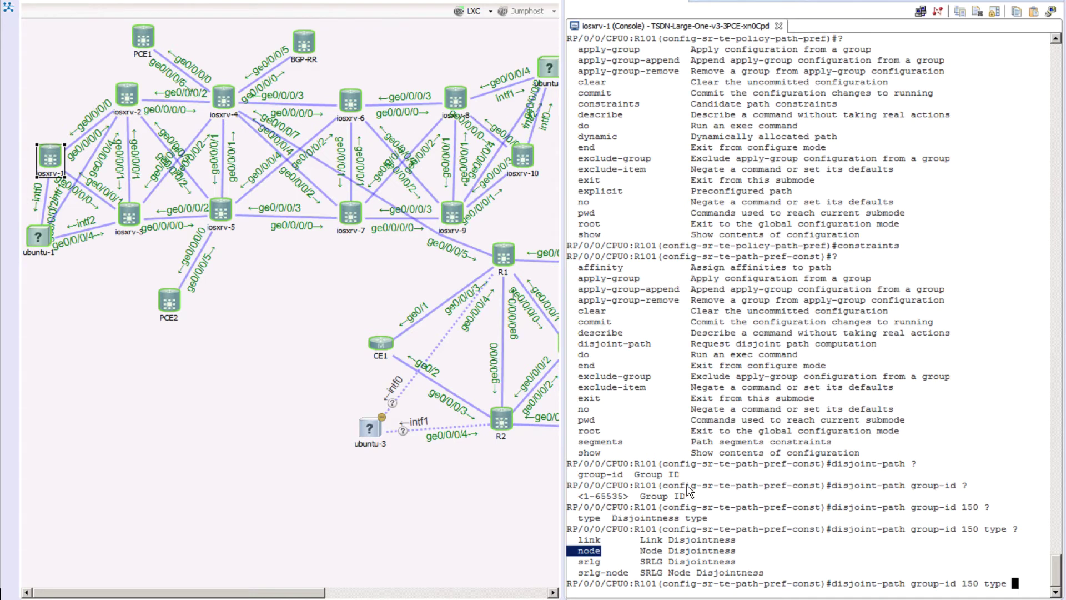
{"action": "left_click", "coordinate": [656, 555]}
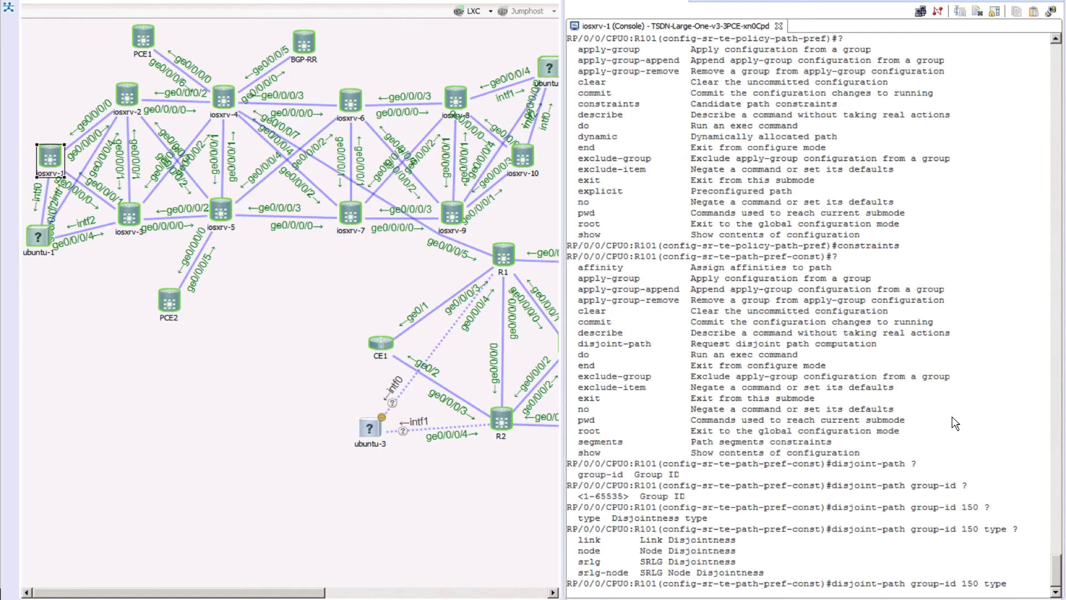
{"action": "type", "text": "node"}
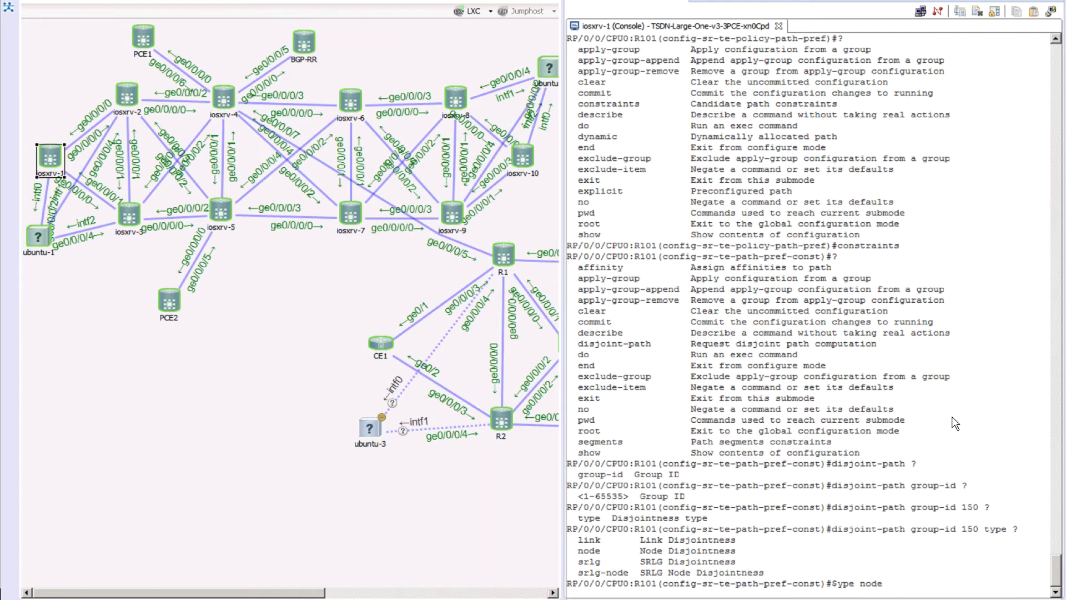
{"action": "key", "text": "Return"}
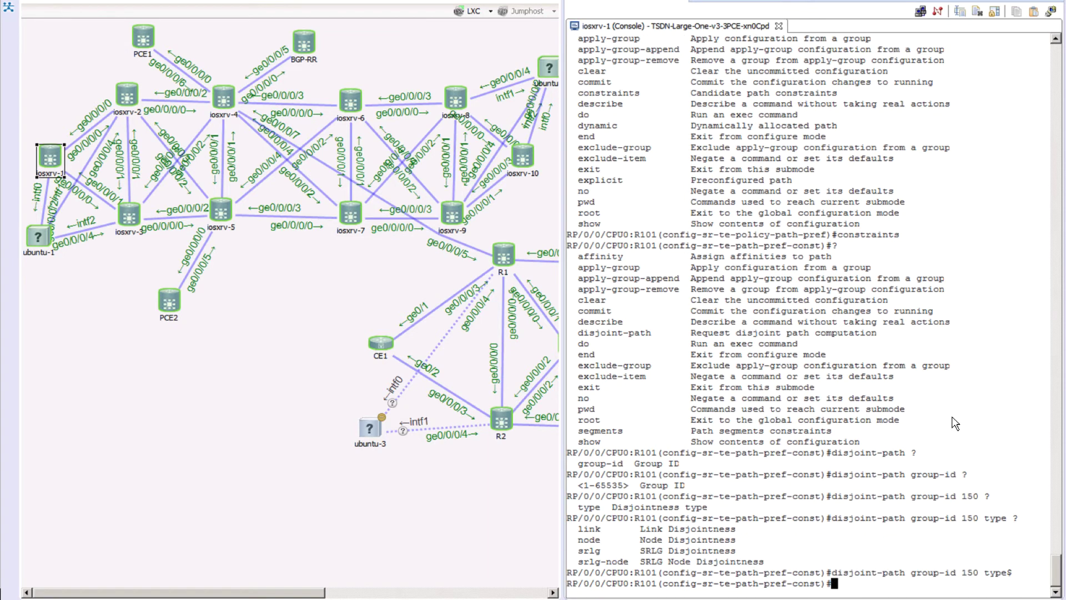
Commit POL1's disjoint-path constraint and end the configuration session
{"action": "type", "text": "commit"}
{"action": "key", "text": "Return"}
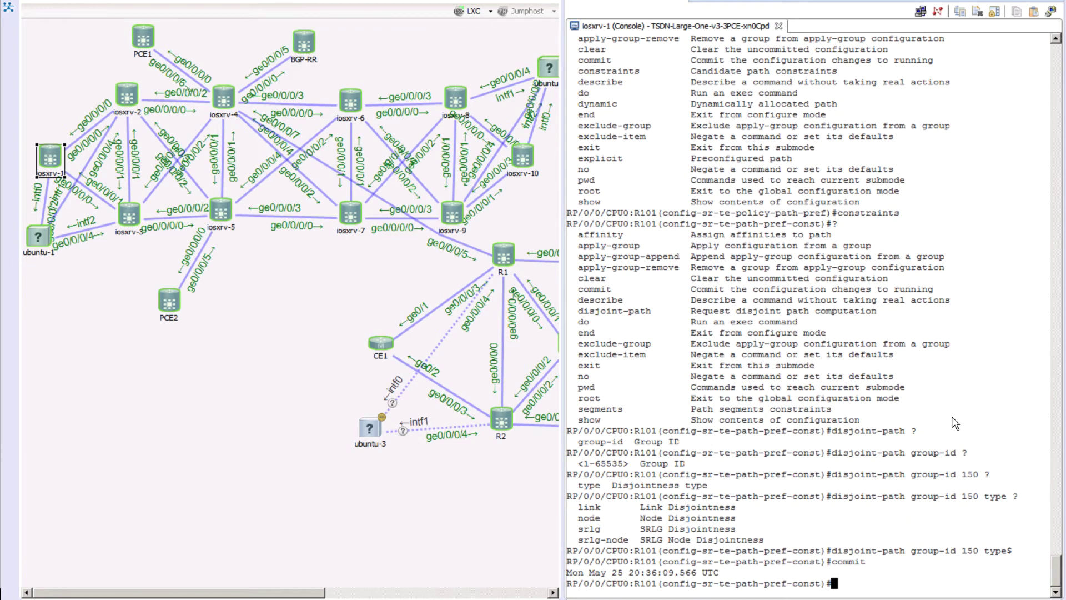
{"action": "type", "text": "exit"}
{"action": "key", "text": "Return"}
{"action": "type", "text": "end"}
{"action": "key", "text": "Return"}
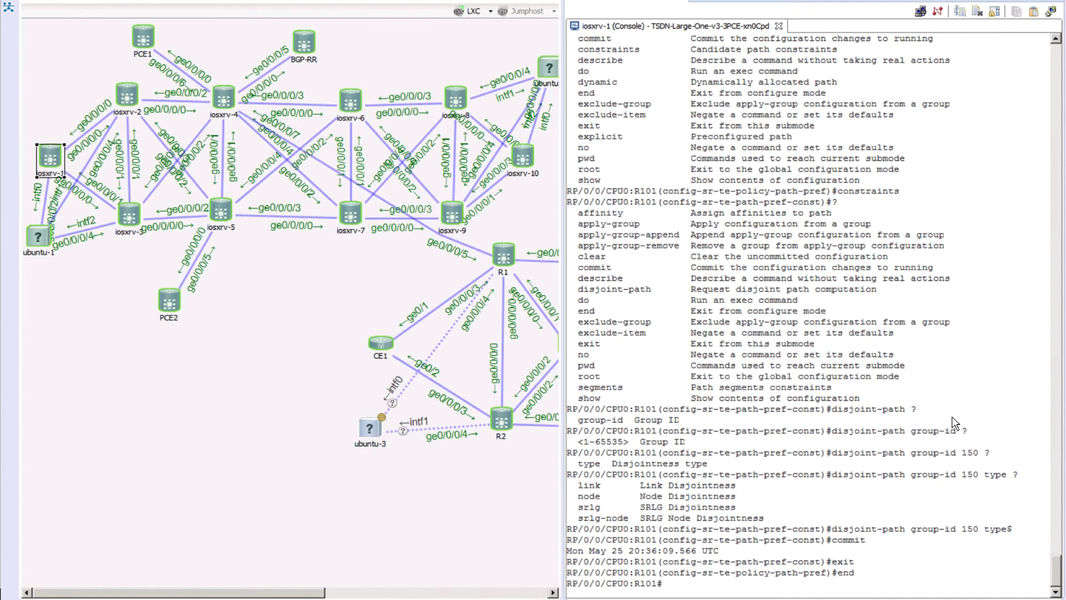
Show the running-config for segment-routing traffic-eng and page through it to check the constraints under POL1 and POL2
{"action": "type", "text": "show running-config segment-routing traffic-eng"}
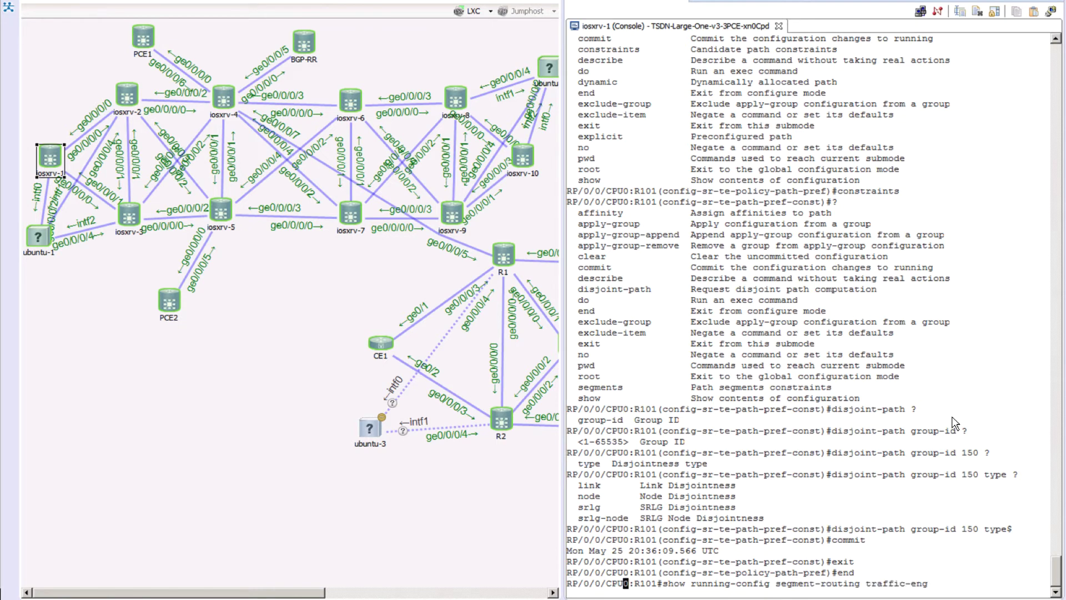
{"action": "key", "text": "Return"}
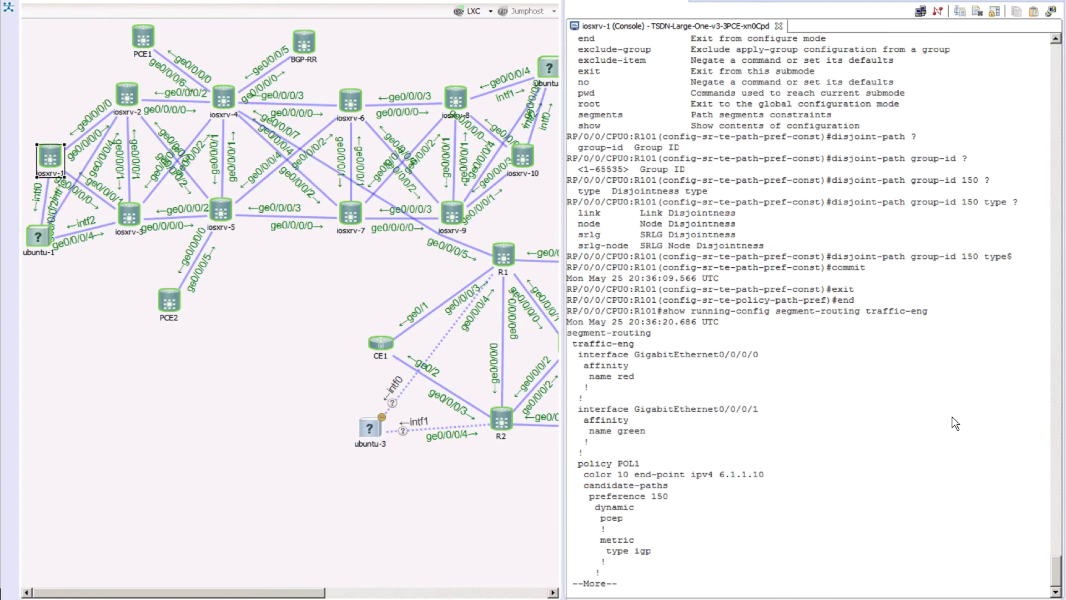
{"action": "key", "text": "Return"}
{"action": "key", "text": "Return"}
{"action": "key", "text": "Return"}
{"action": "key", "text": "Return"}
{"action": "key", "text": "Return"}
{"action": "key", "text": "Return"}
{"action": "key", "text": "Return"}
{"action": "key", "text": "Return"}
{"action": "key", "text": "Return"}
{"action": "key", "text": "Return"}
{"action": "key", "text": "Return"}
{"action": "key", "text": "Return"}
{"action": "key", "text": "Return"}
{"action": "key", "text": "Return"}
{"action": "key", "text": "Return"}
{"action": "key", "text": "Return"}
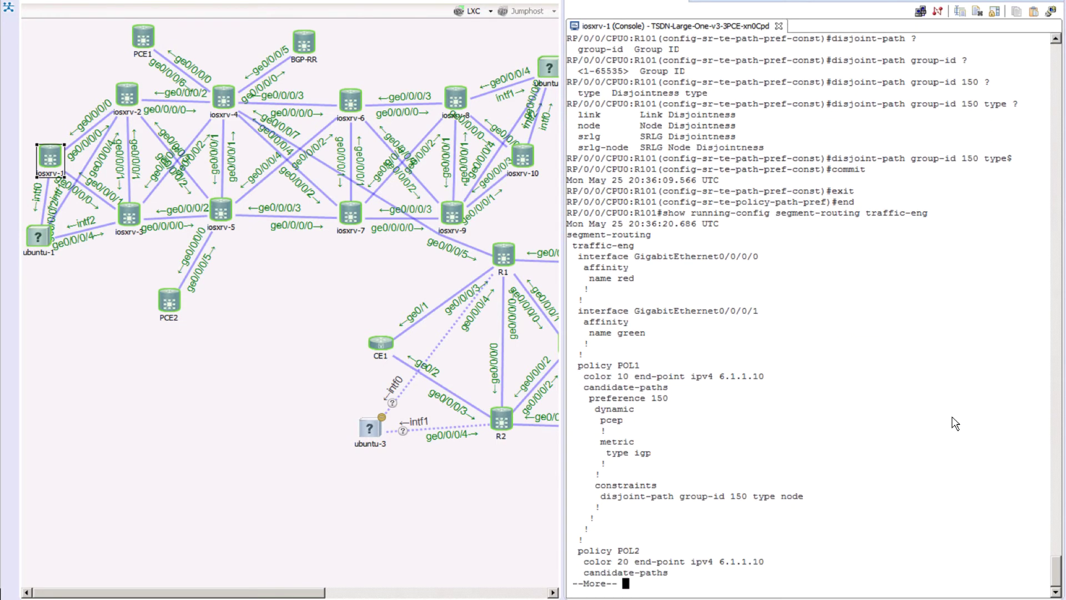
{"action": "key", "text": "Return"}
{"action": "key", "text": "Return"}
{"action": "key", "text": "Return"}
{"action": "key", "text": "Return"}
{"action": "key", "text": "Return"}
{"action": "key", "text": "Return"}
{"action": "key", "text": "Return"}
{"action": "key", "text": "Return"}
{"action": "key", "text": "Return"}
{"action": "key", "text": "Return"}
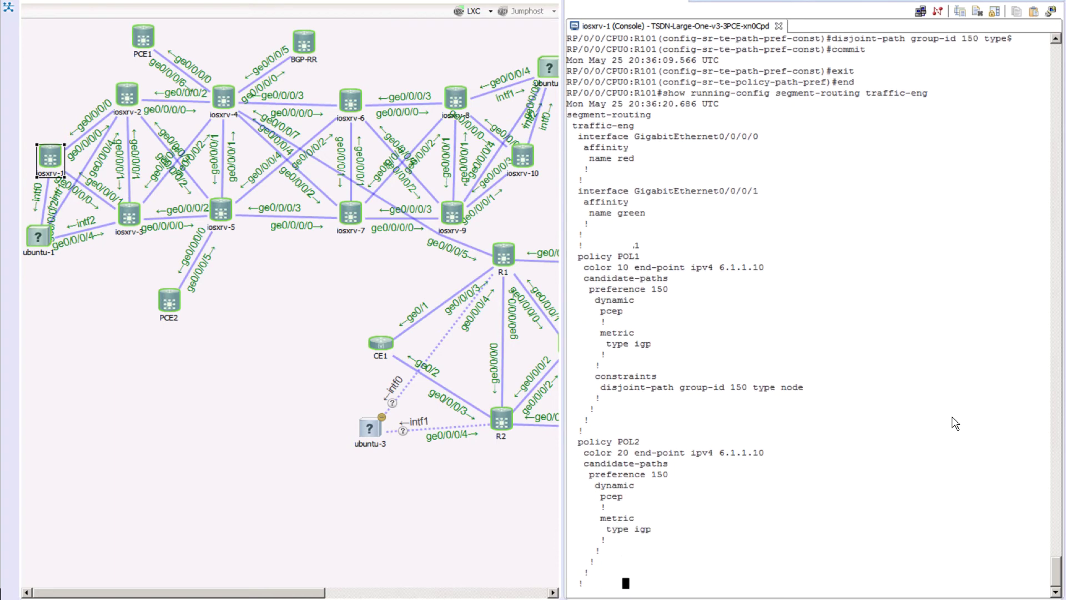
{"action": "key", "text": "Return"}
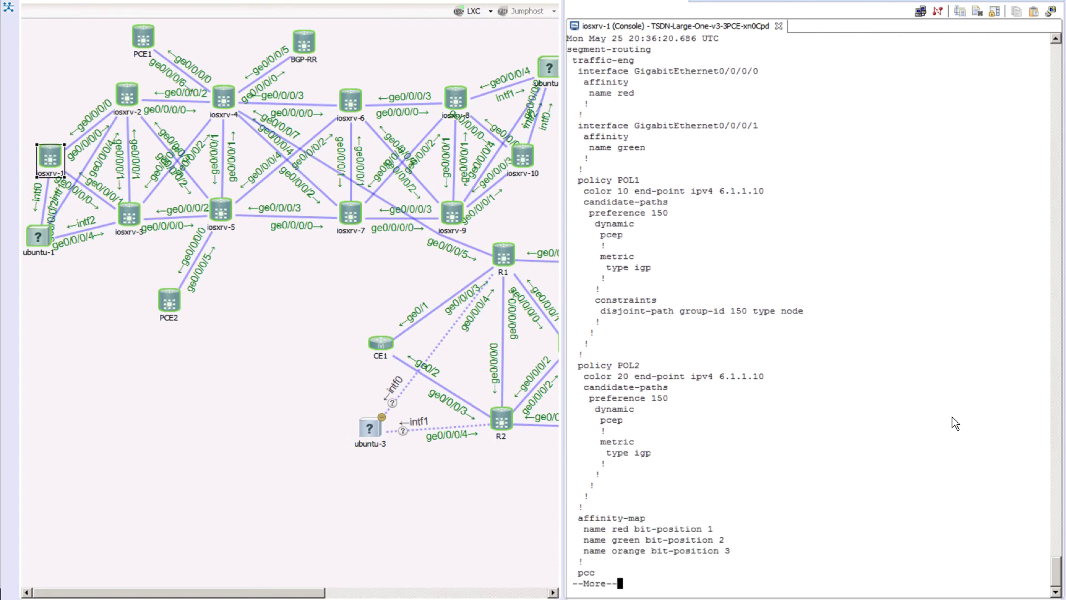
{"action": "key", "text": "Return"}
Show the segment-routing traffic-eng policy database again and examine the segment lists of POL1 and POL2
{"action": "type", "text": "show segment-routing traffic-eng policy"}
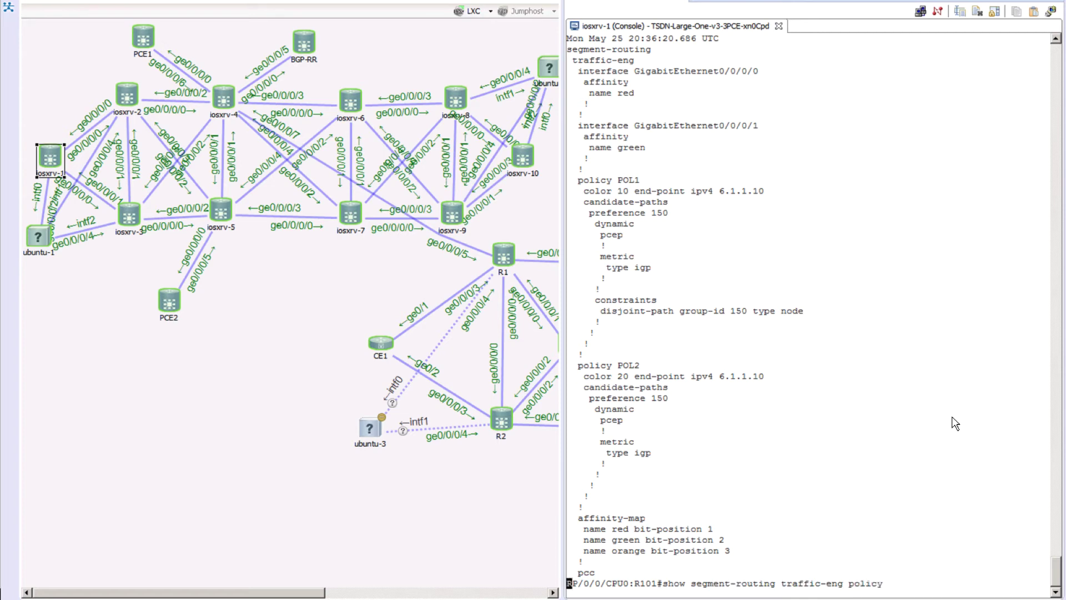
{"action": "key", "text": "Return"}
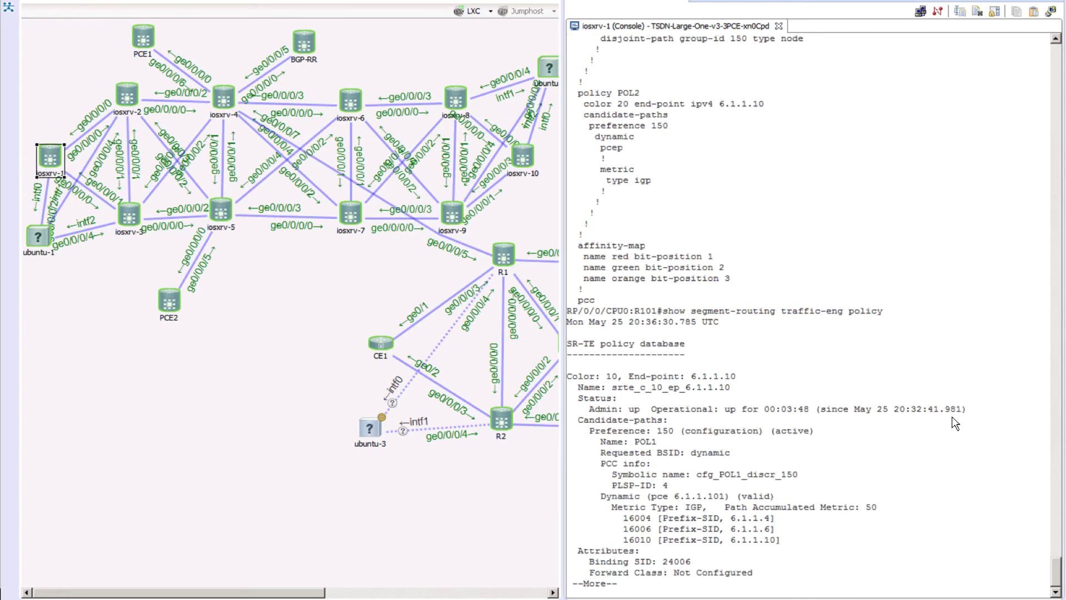
{"action": "key", "text": "space"}
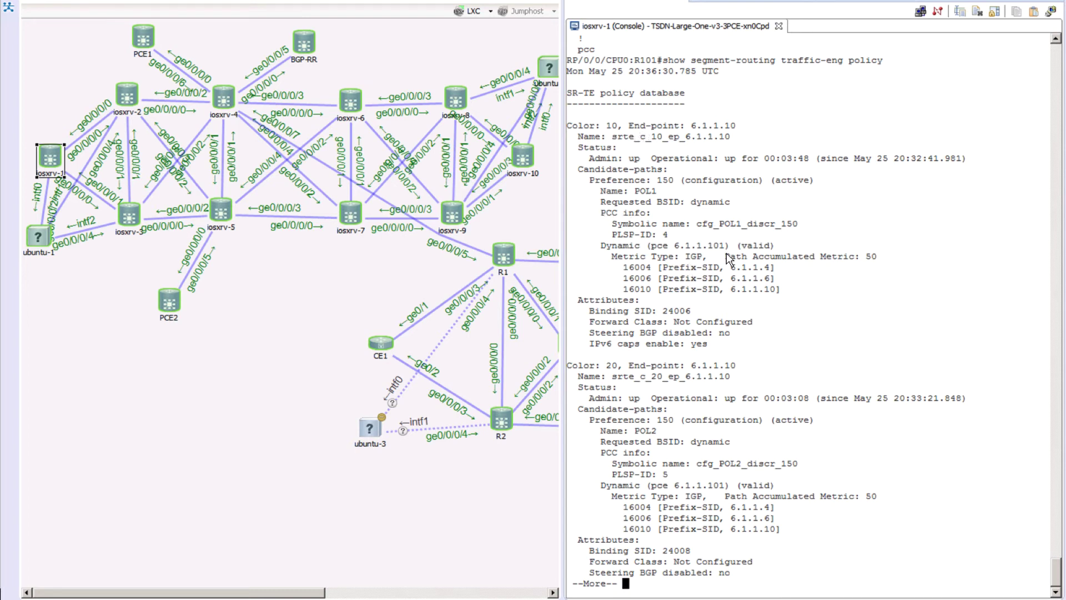
{"action": "left_click_drag", "start_coordinate": [792, 289], "coordinate": [622, 248]}
{"action": "left_click", "coordinate": [764, 342]}
{"action": "key", "text": "space"}
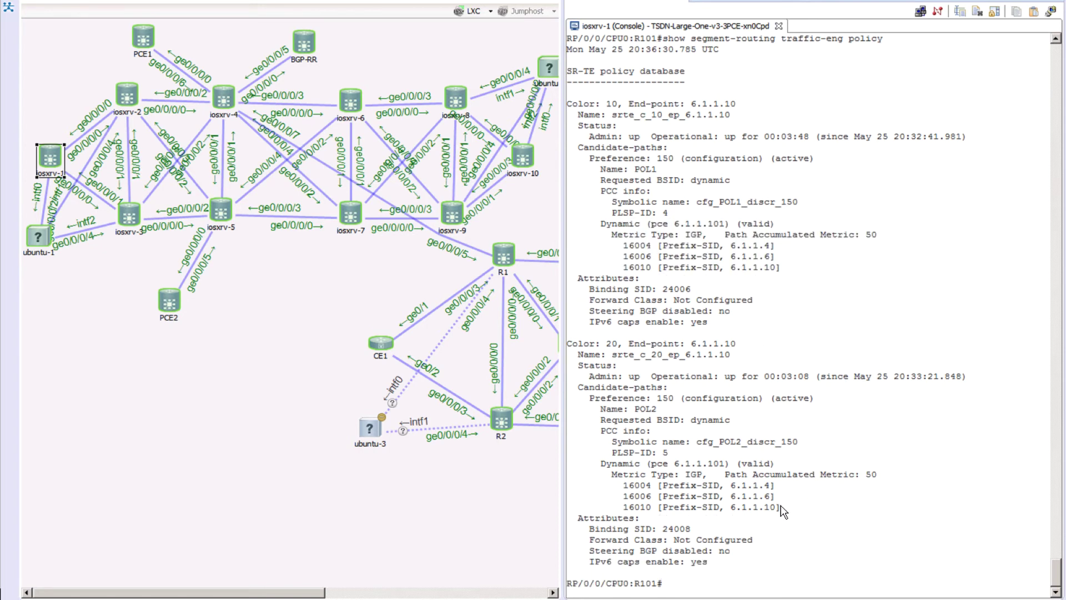
Show the running-config for segment-routing traffic-eng and page through it to compare POL1's constraints with the POL2 section
{"action": "left_click_drag", "start_coordinate": [781, 506], "coordinate": [567, 454]}
{"action": "left_click", "coordinate": [846, 274]}
{"action": "type", "text": "show running-config segment-routing traffic-eng"}
{"action": "key", "text": "Return"}
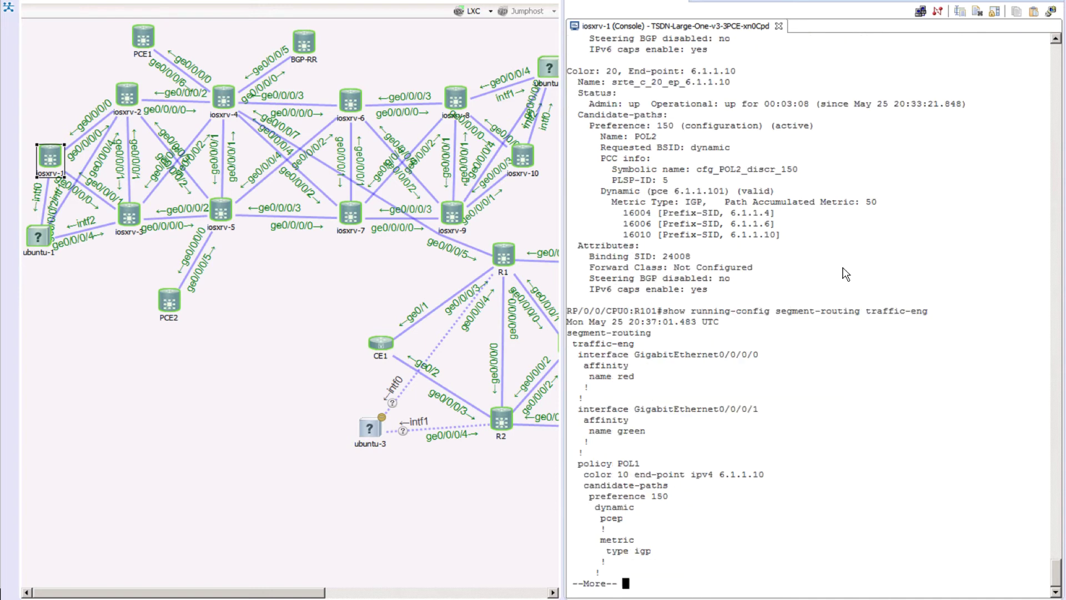
{"action": "key", "text": "space"}
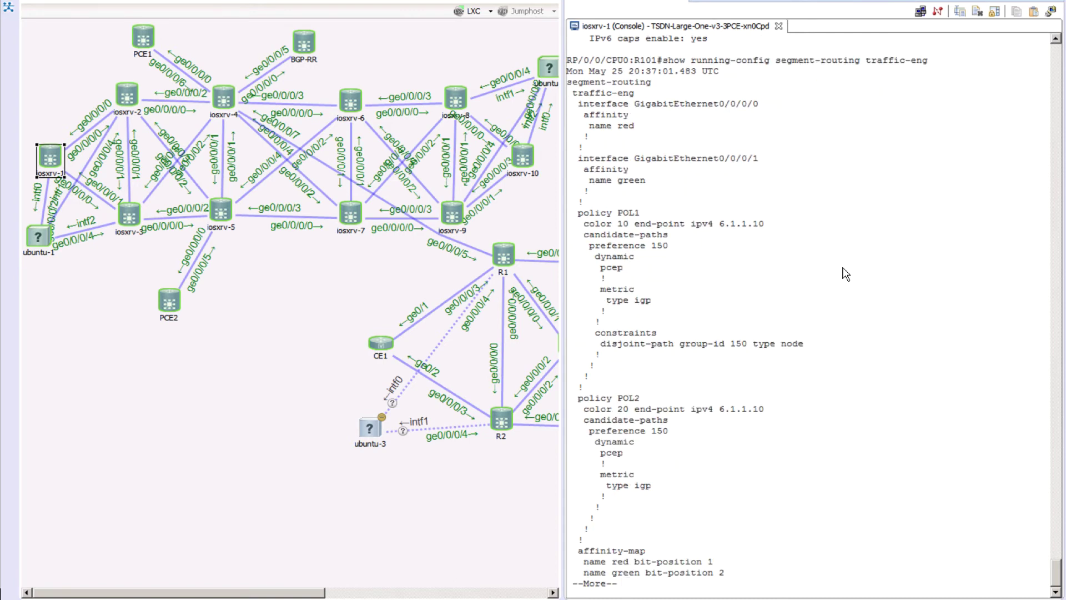
{"action": "key", "text": "space"}
Enter configuration mode and copy the POL2 lines from the policy name through preference 150 out of the displayed running-config
{"action": "type", "text": "configure"}
{"action": "key", "text": "Return"}
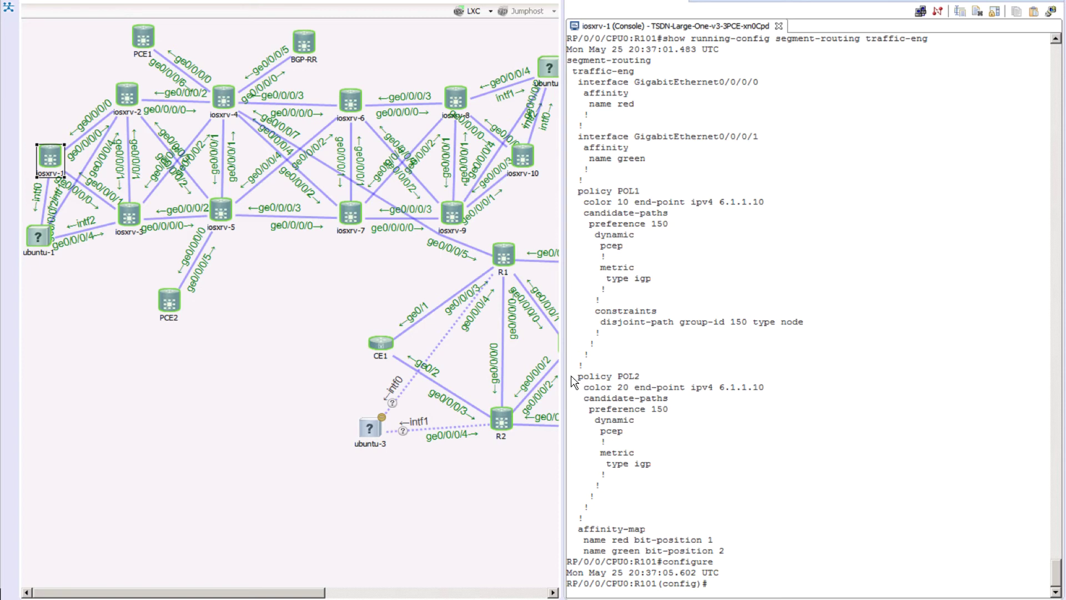
{"action": "left_click_drag", "start_coordinate": [569, 376], "coordinate": [680, 415]}
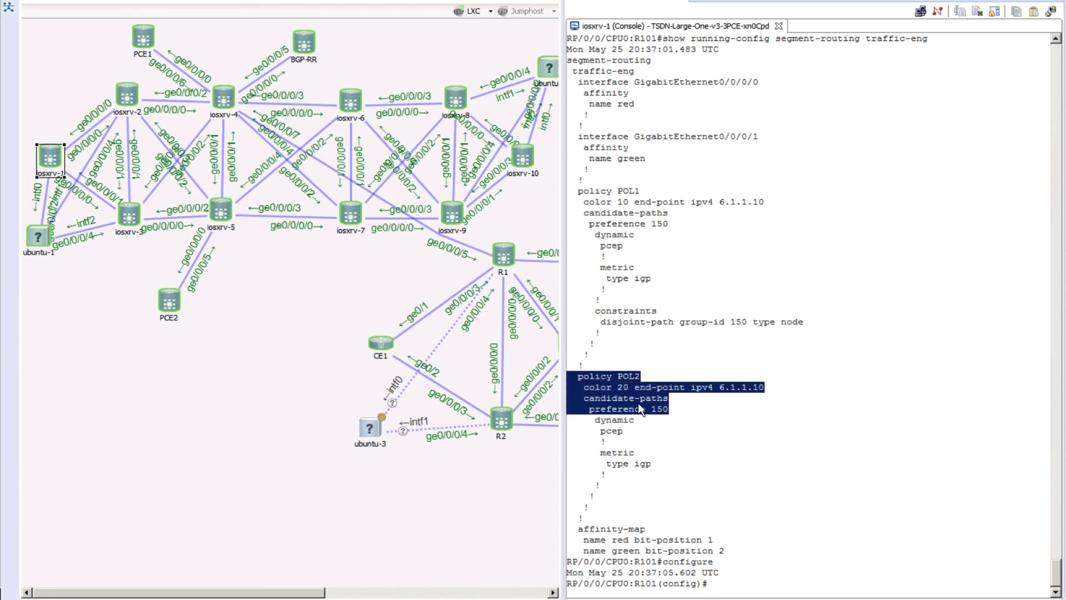
{"action": "right_click", "coordinate": [638, 402]}
{"action": "left_click", "coordinate": [664, 411]}
Try to paste the copied POL2 lines at the global configuration level
{"action": "right_click", "coordinate": [811, 430]}
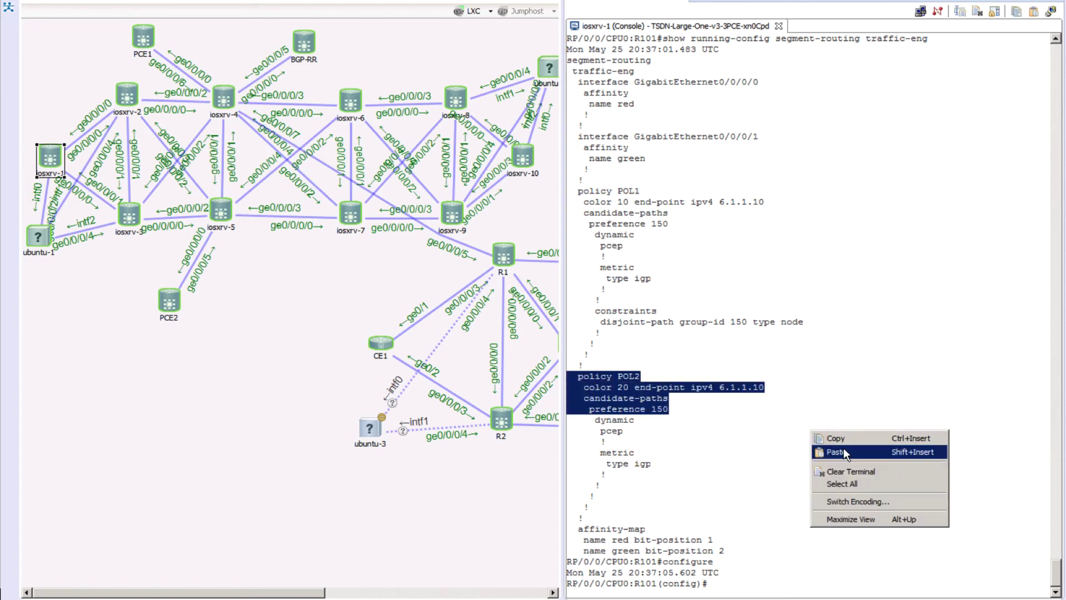
{"action": "left_click", "coordinate": [844, 451]}
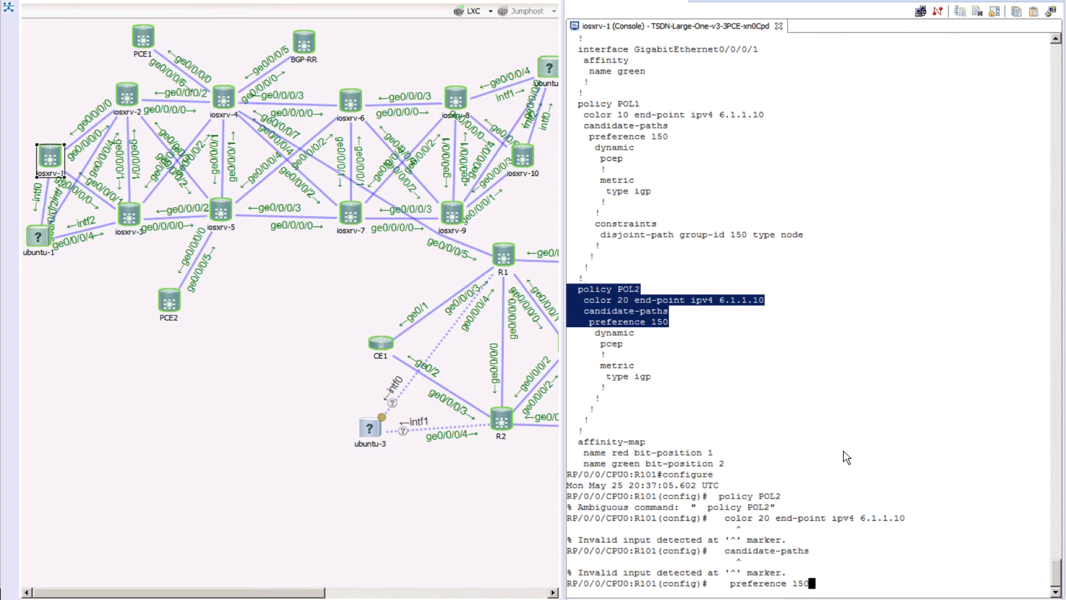
{"action": "key", "text": "Return"}
Enter segment-routing traffic-eng configuration and paste the copied POL2 lines to reach its candidate path with preference 150
{"action": "type", "text": "segment-routing tr"}
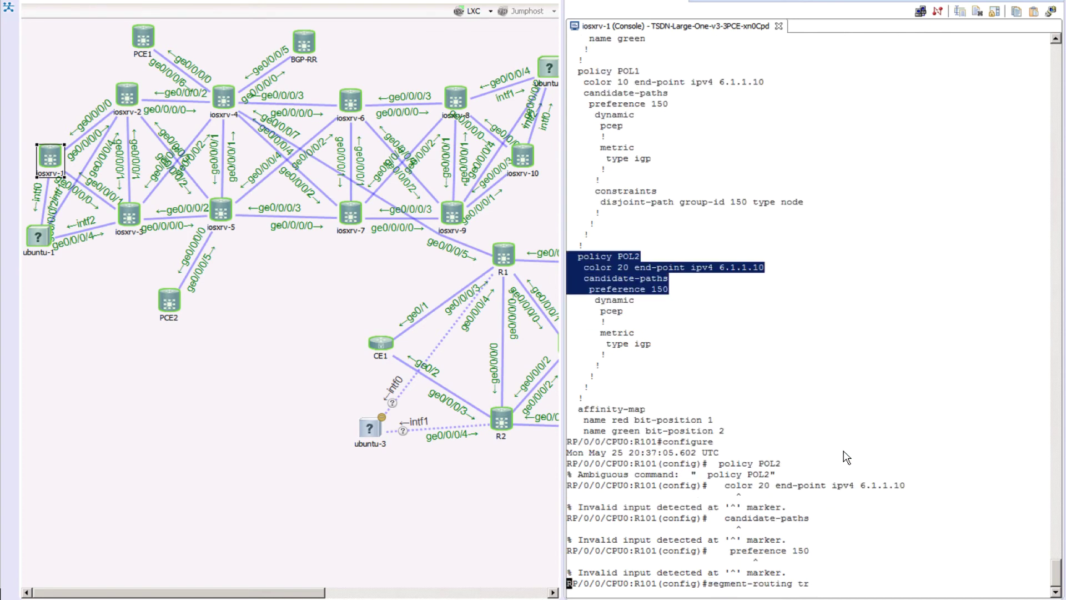
{"action": "type", "text": "affic-eng"}
{"action": "key", "text": "Return"}
{"action": "right_click", "coordinate": [844, 451]}
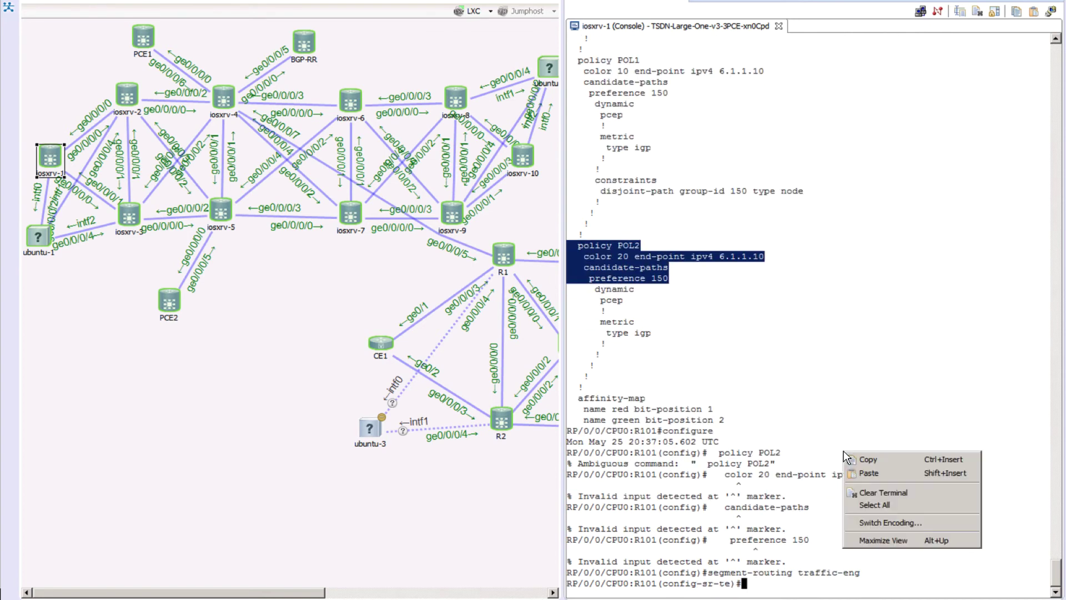
{"action": "left_click", "coordinate": [873, 472]}
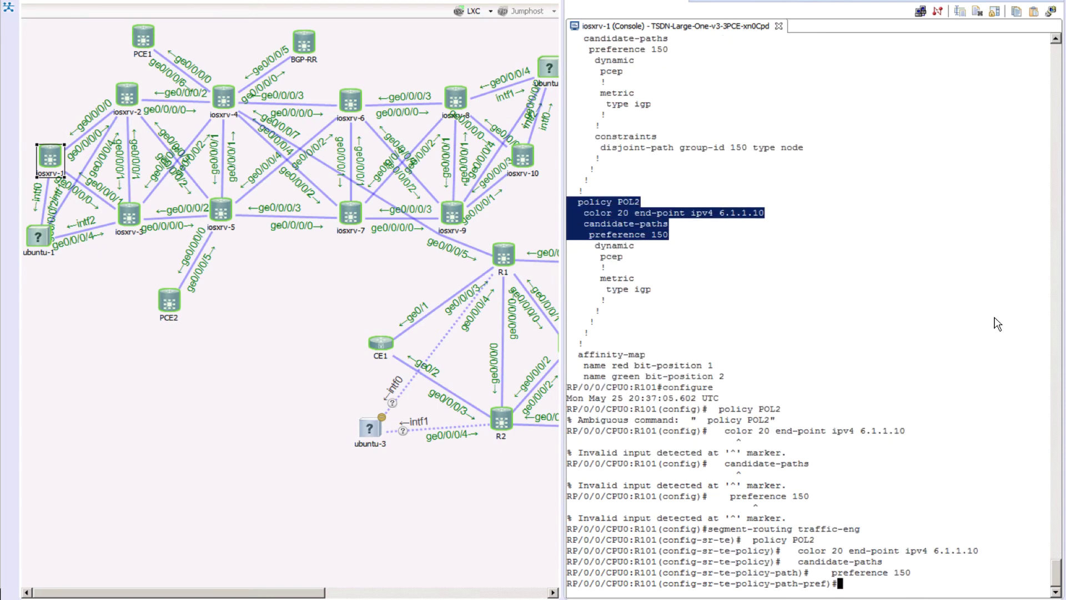
Add a disjoint-path constraint with group-id 150 and type node to POL2's preference 150 candidate path
{"action": "type", "text": "constraints"}
{"action": "key", "text": "Return"}
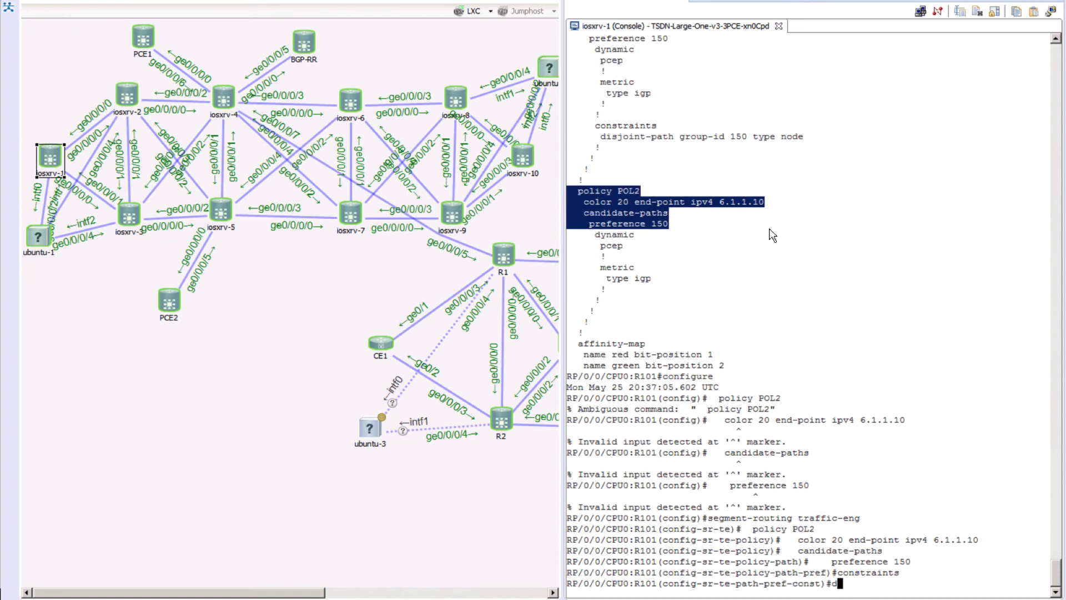
{"action": "type", "text": "disjoint-path group-id 150 type node"}
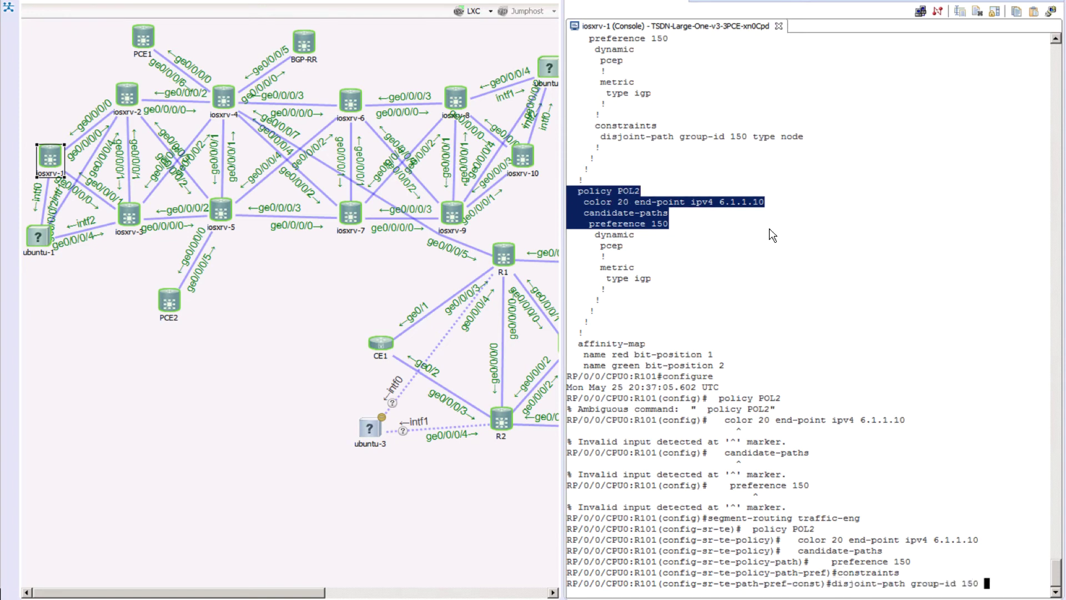
{"action": "key", "text": "Return"}
Commit POL2's disjoint-path constraint and end the configuration session
{"action": "type", "text": "commit"}
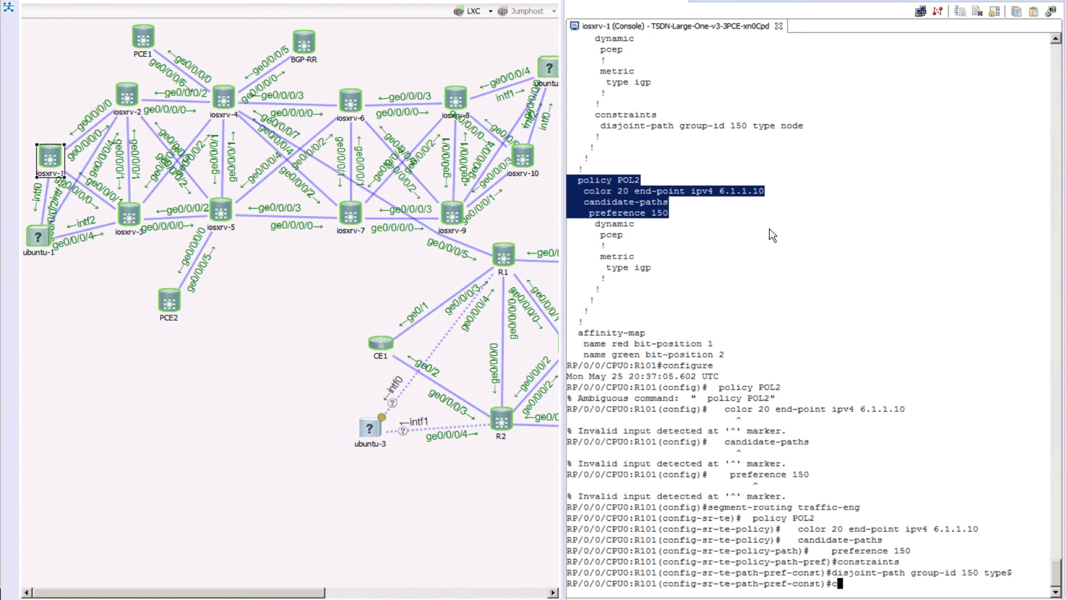
{"action": "key", "text": "Return"}
{"action": "type", "text": "end"}
{"action": "key", "text": "Return"}
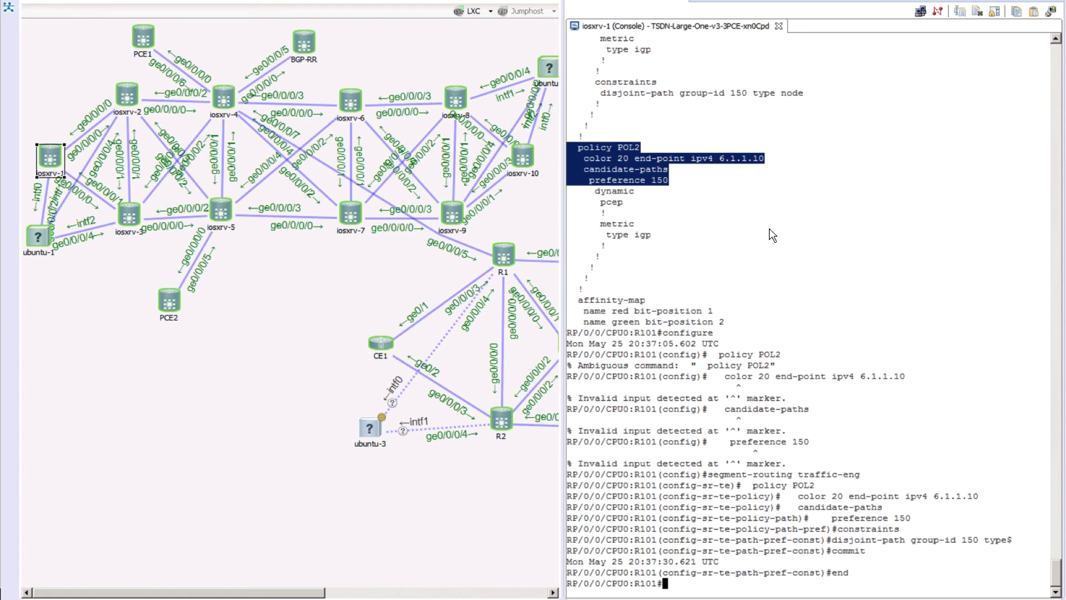
Show the segment-routing traffic-eng running-config again and check the disjoint-path constraints under both policies
{"action": "key", "text": "Return"}
{"action": "type", "text": "show running-config segment-routing traffic-eng"}
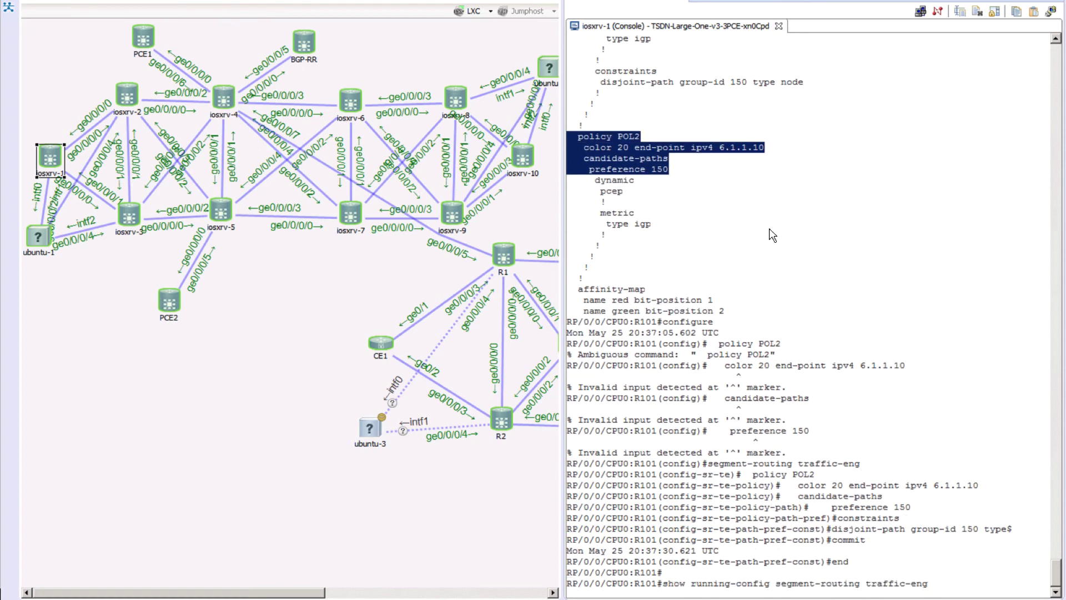
{"action": "key", "text": "Return"}
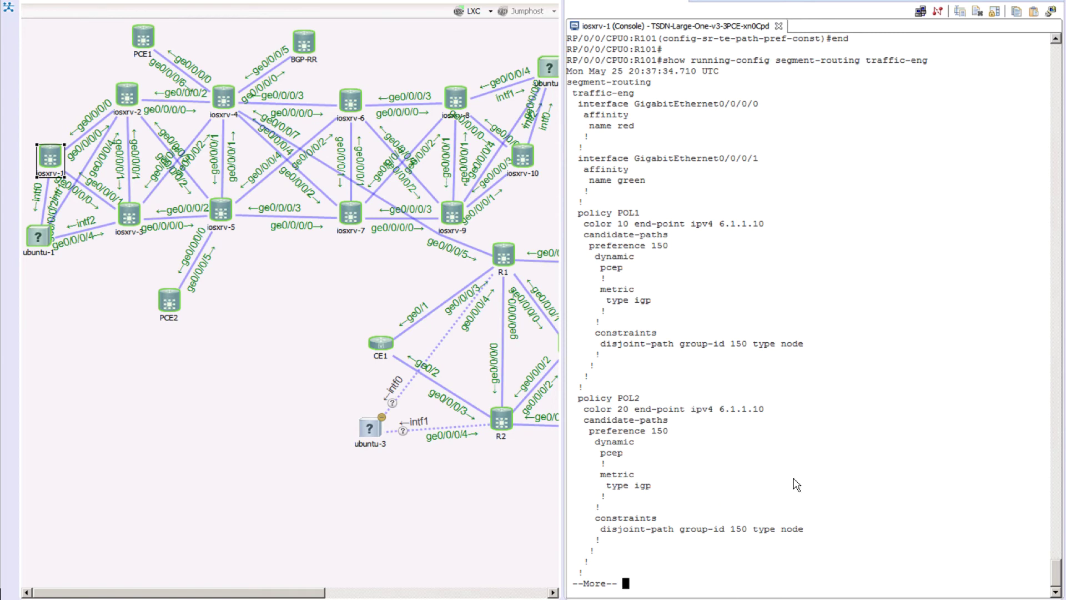
{"action": "key", "text": "q"}
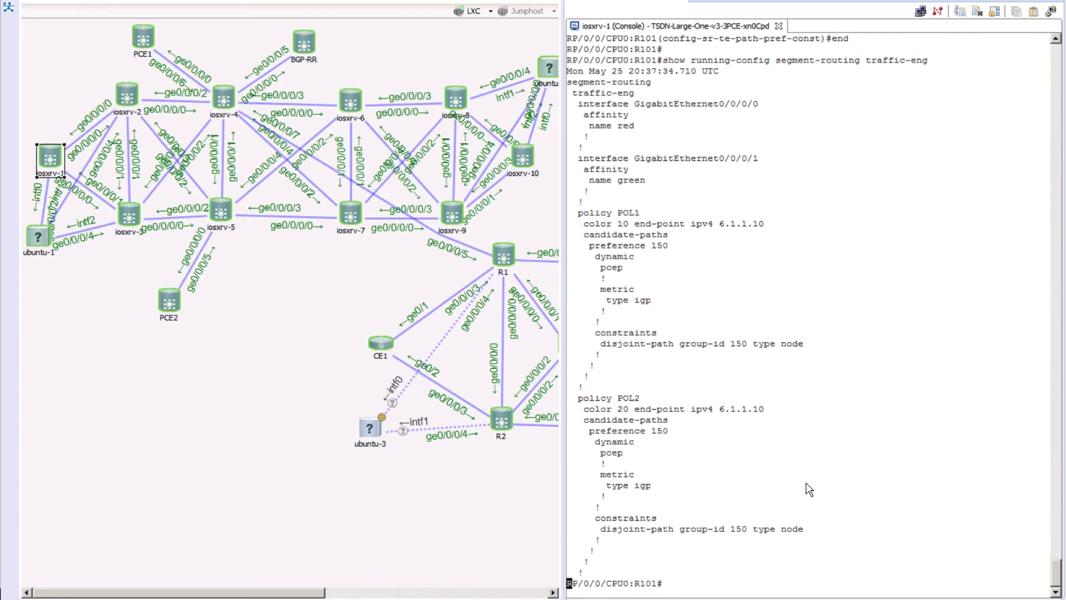
Show the full segment-routing traffic-eng policy database and examine the segment lists of POL1 and POL2, including their adjacency SIDs
{"action": "key", "text": "Return"}
{"action": "key", "text": "Return"}
{"action": "type", "text": "configure"}
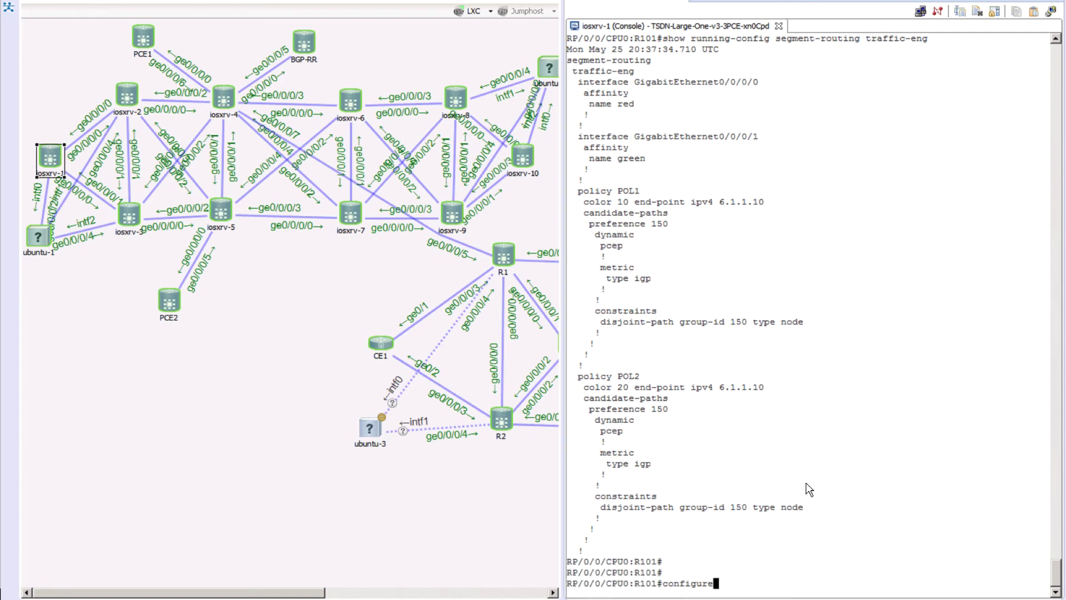
{"action": "key", "text": "Up"}
{"action": "key", "text": "Up"}
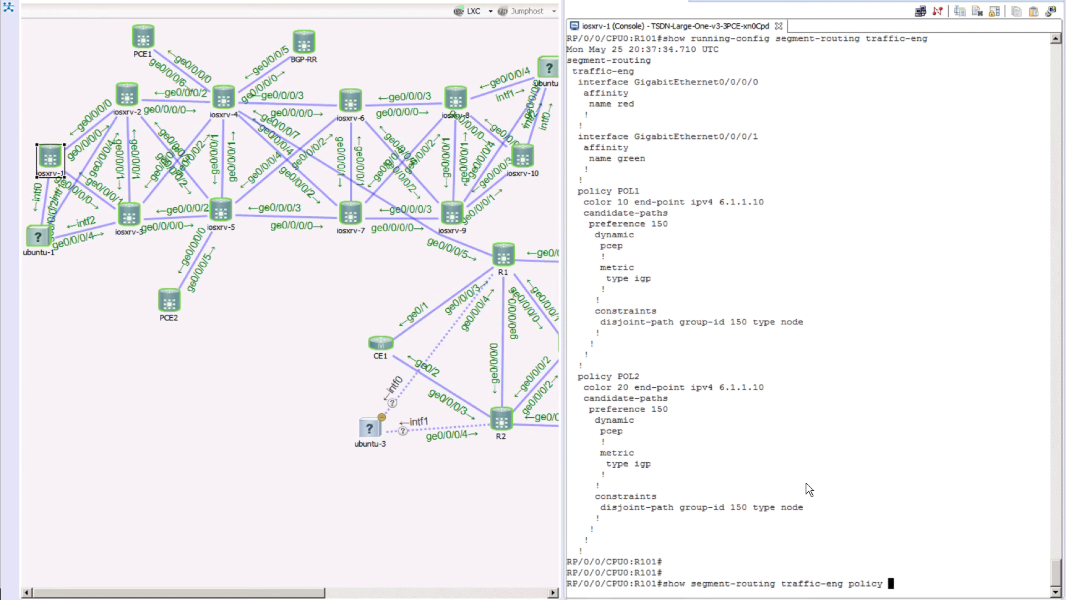
{"action": "key", "text": "Return"}
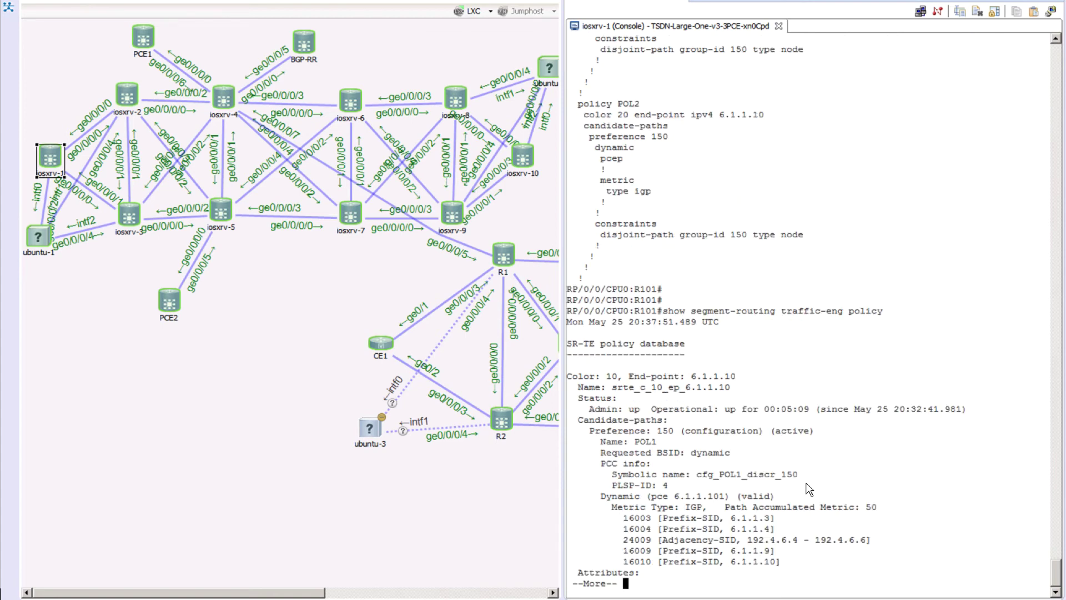
{"action": "key", "text": "space"}
{"action": "key", "text": "space"}
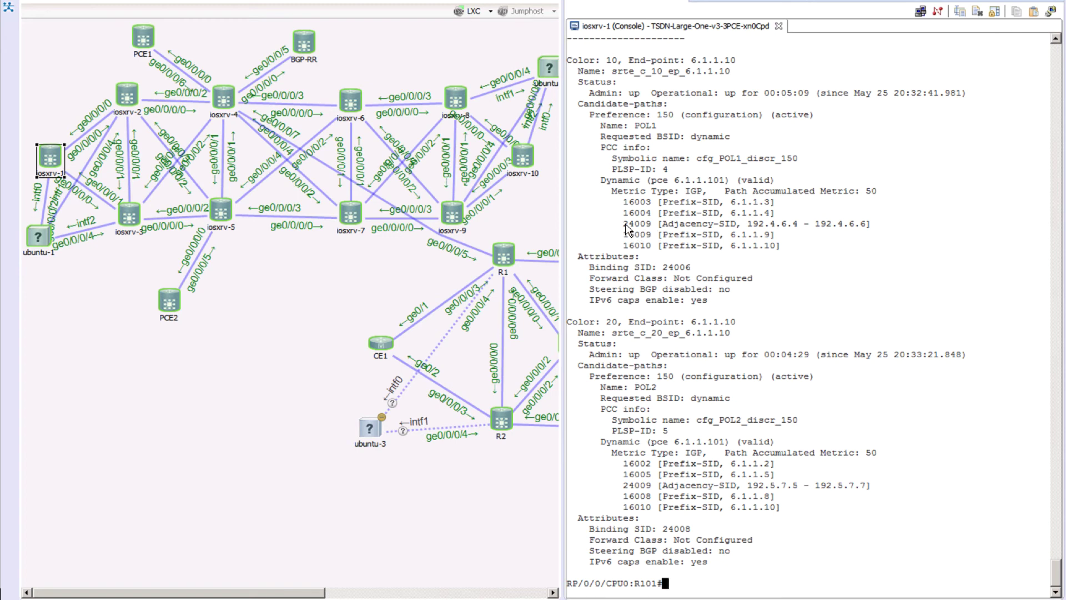
{"action": "left_click_drag", "start_coordinate": [626, 225], "coordinate": [743, 226]}
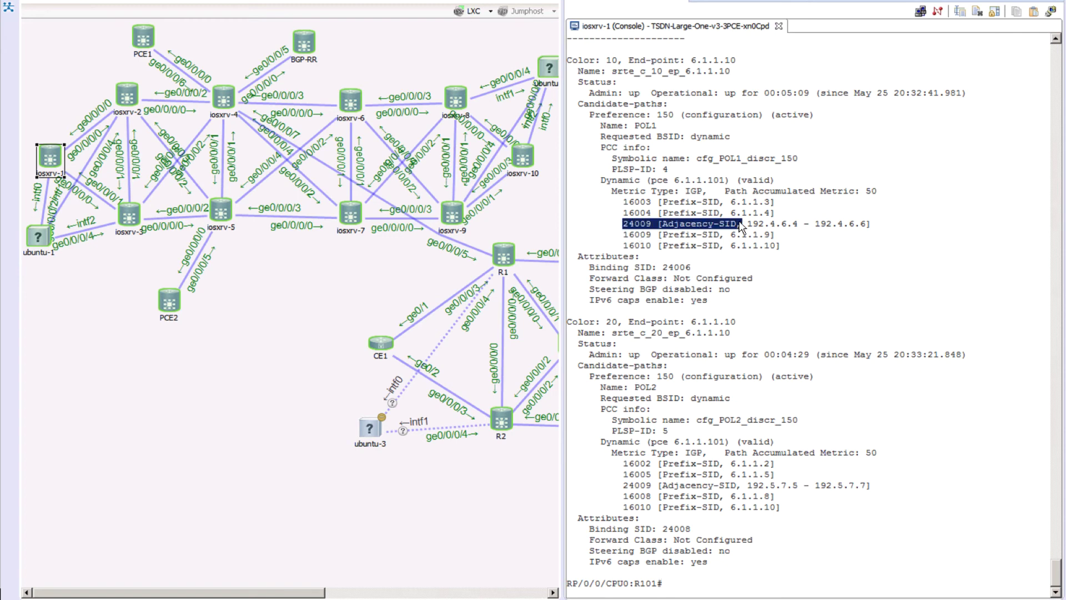
{"action": "left_click", "coordinate": [651, 234]}
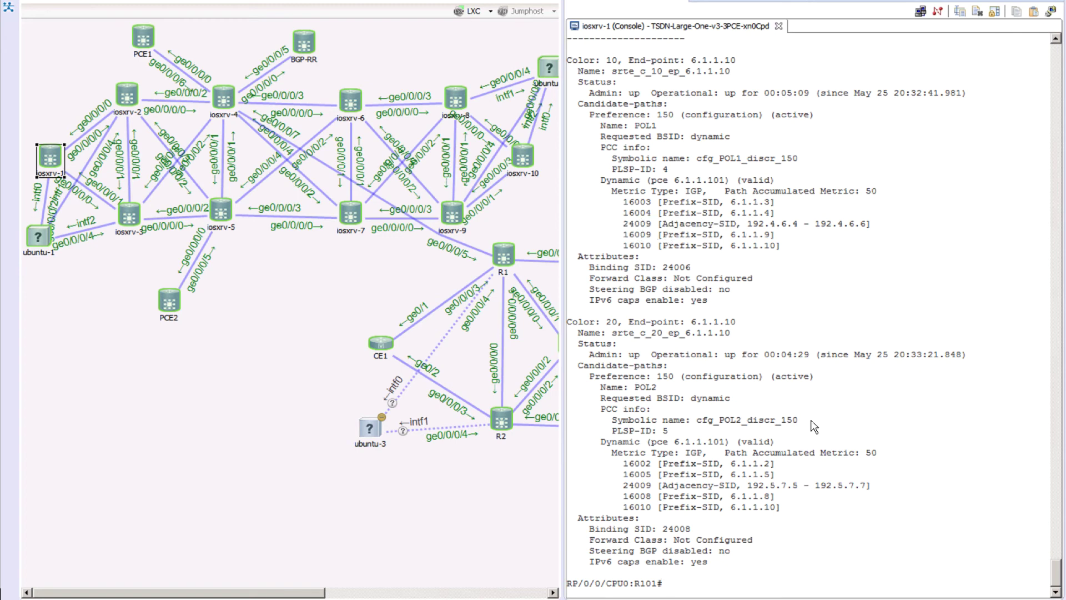
{"action": "left_click_drag", "start_coordinate": [649, 489], "coordinate": [701, 487]}
{"action": "left_click", "coordinate": [672, 492]}
Go back to the running-config output and review the group-id 150 disjoint-path constraint under POL1
{"action": "scroll", "coordinate": [1058, 552], "scroll_direction": "up", "scroll_amount": 13}
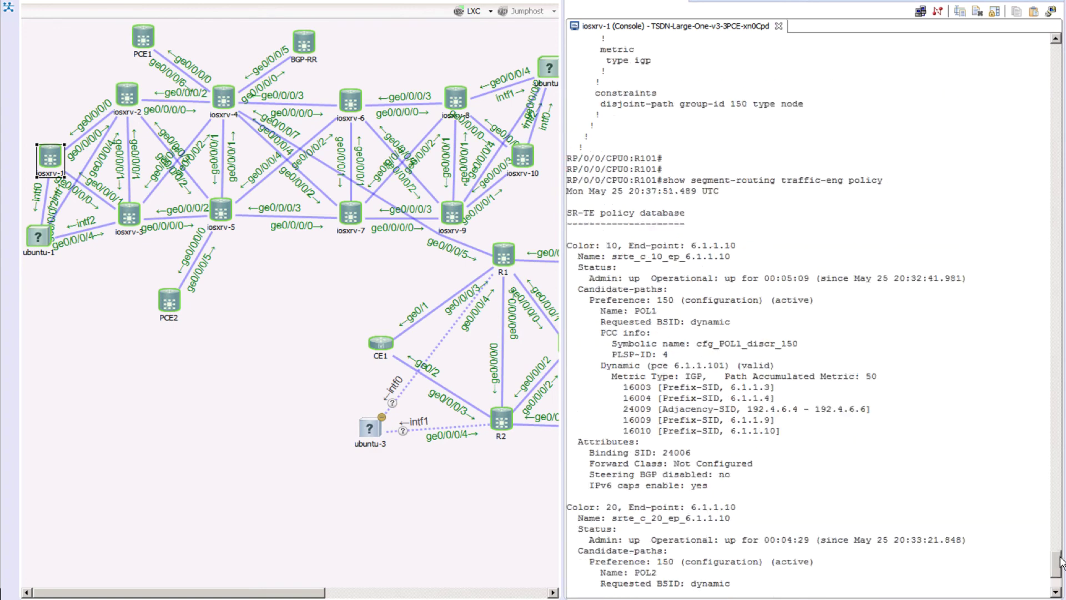
{"action": "scroll", "coordinate": [1061, 547], "scroll_direction": "up", "scroll_amount": 2}
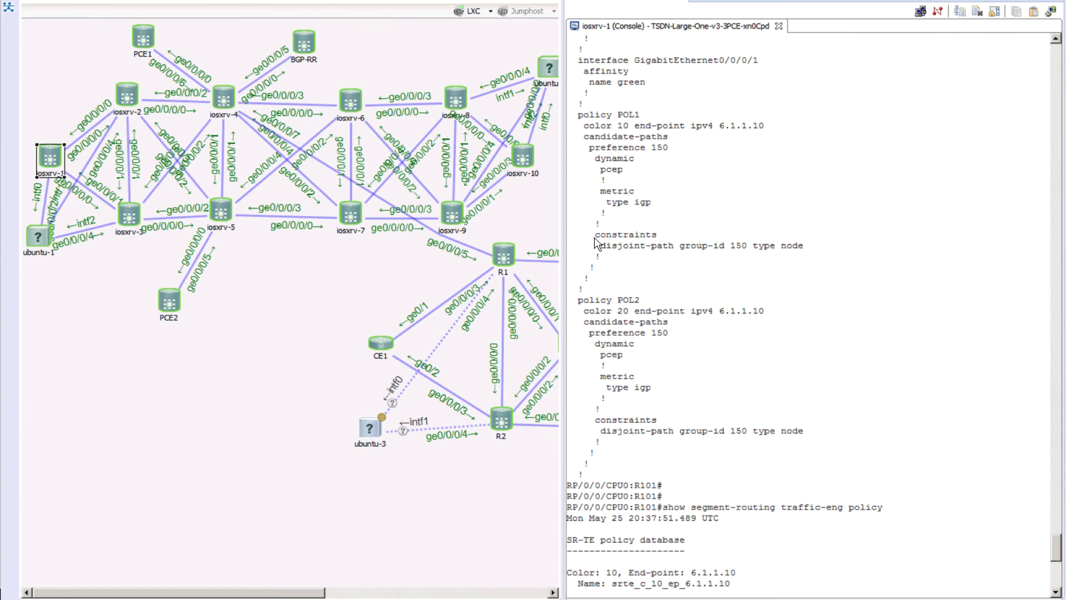
{"action": "left_click_drag", "start_coordinate": [594, 238], "coordinate": [747, 245]}
{"action": "left_click", "coordinate": [618, 256]}
{"action": "left_click", "coordinate": [693, 247]}
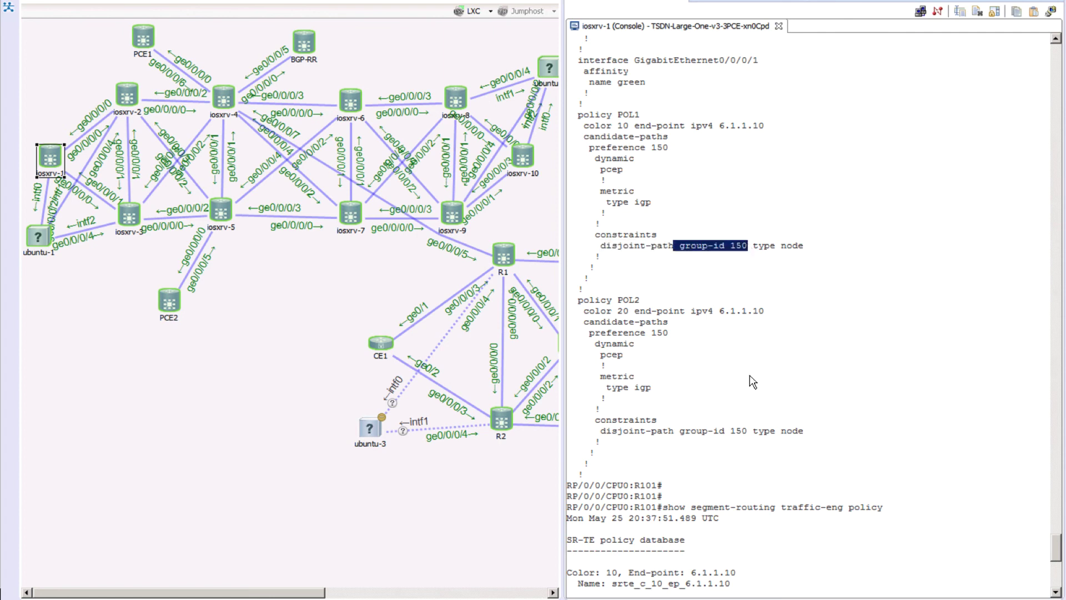